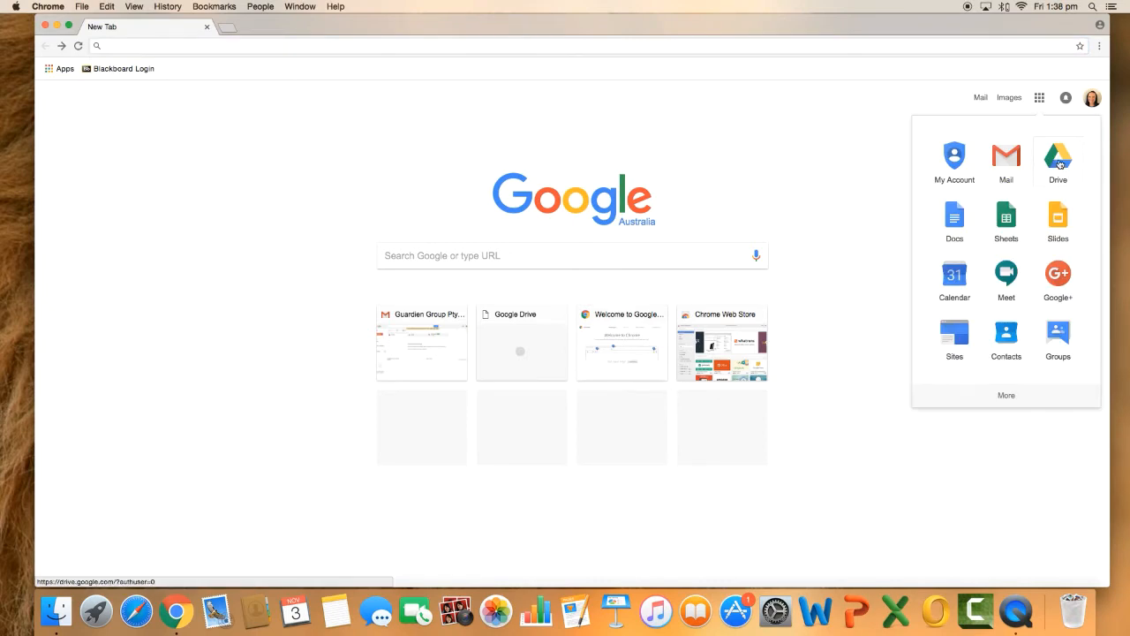
Open Google Drive and create a spreadsheet from the Guardien Group template "Timesheet Template- Support Facilitator"
left_click(1059, 159)
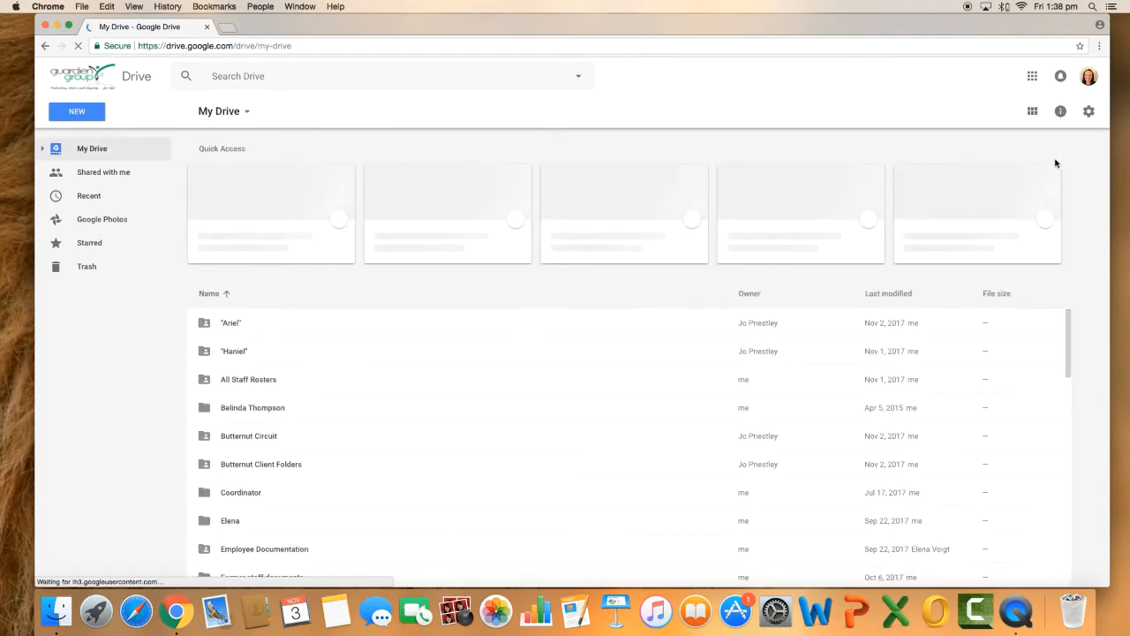
left_click(77, 118)
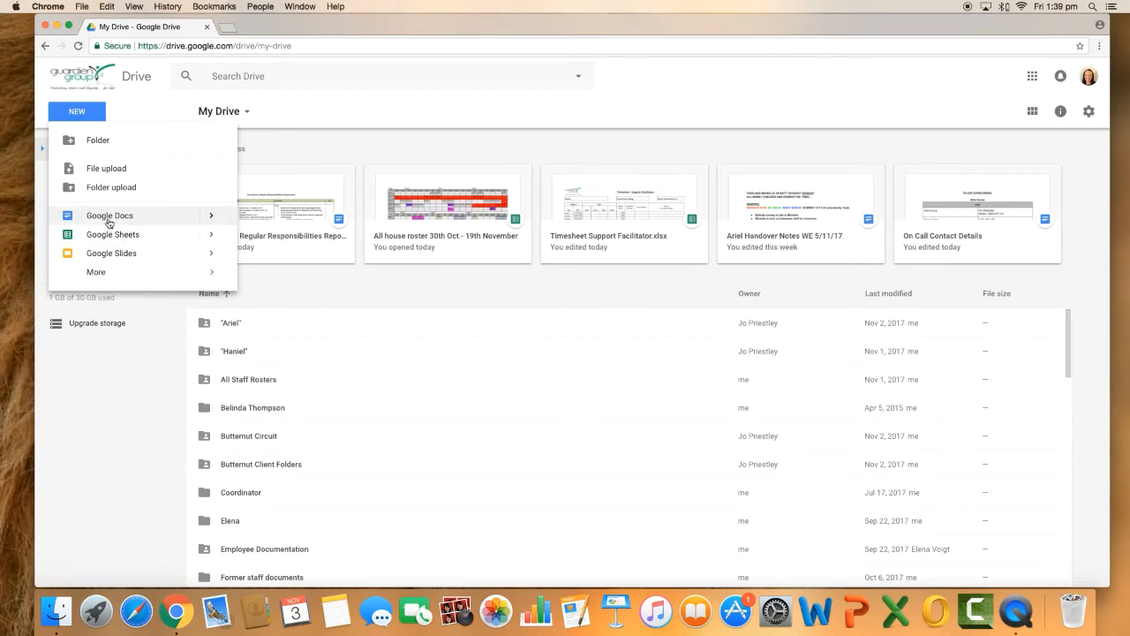
left_click(211, 235)
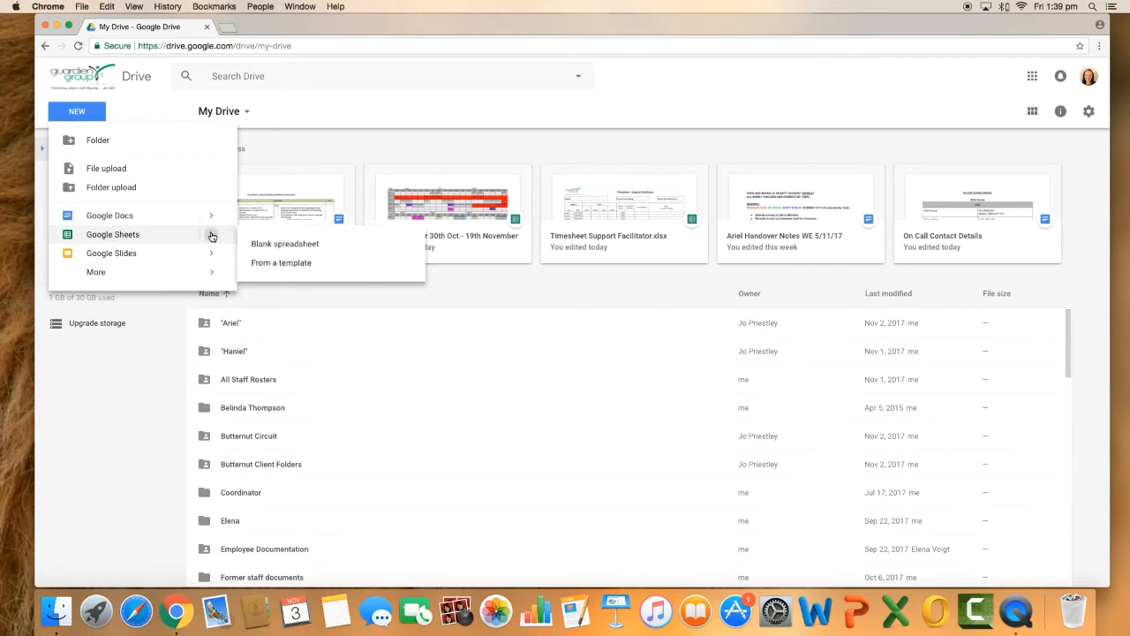
left_click(273, 265)
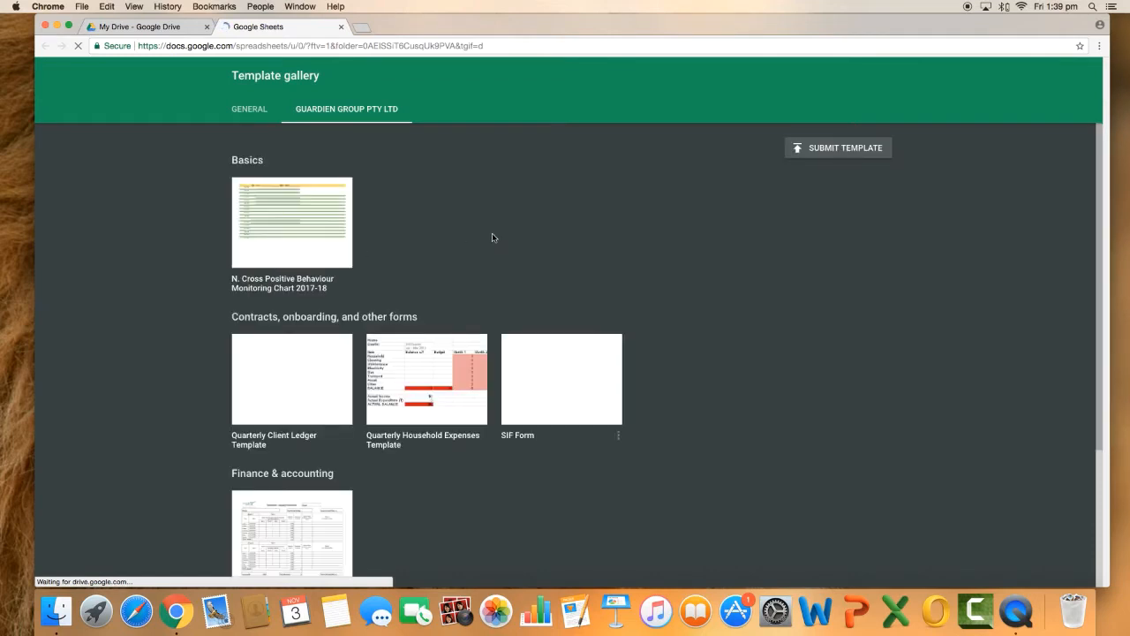
scroll(493, 238, "down", 3)
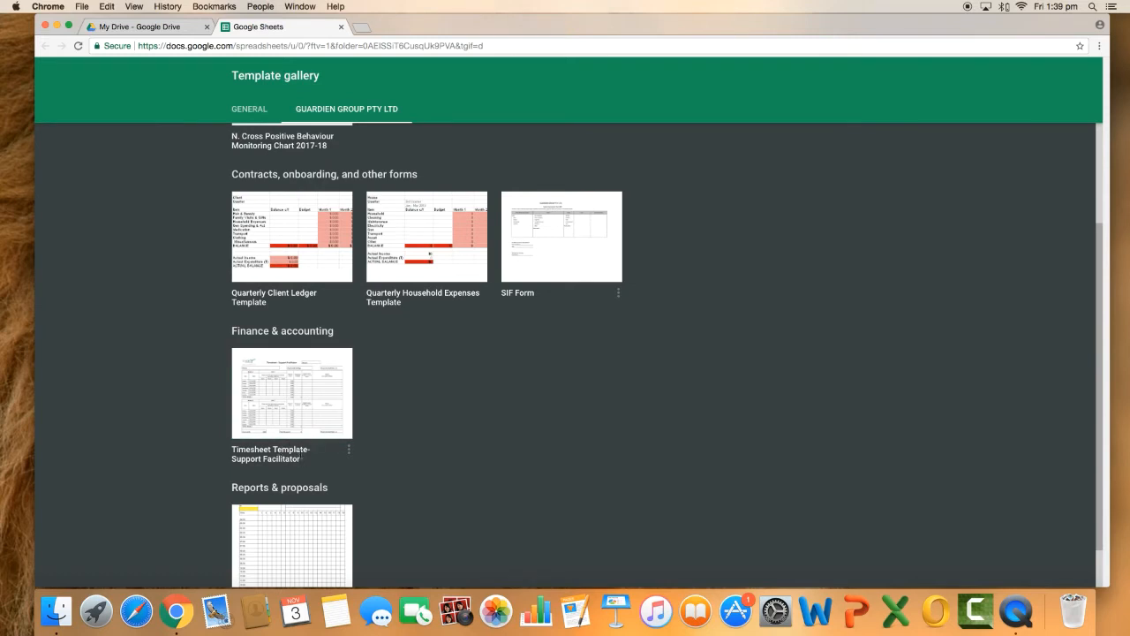
left_click(291, 432)
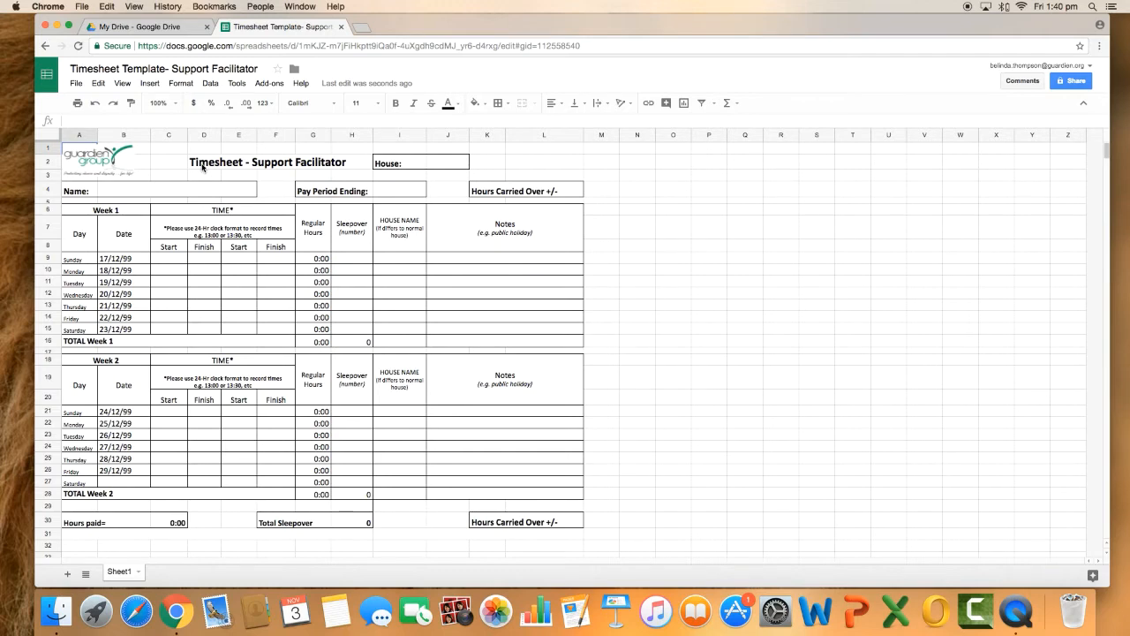
Rename the spreadsheet to the employee's full name followed by "Timesheet WE 11/11/17"
left_click(262, 68)
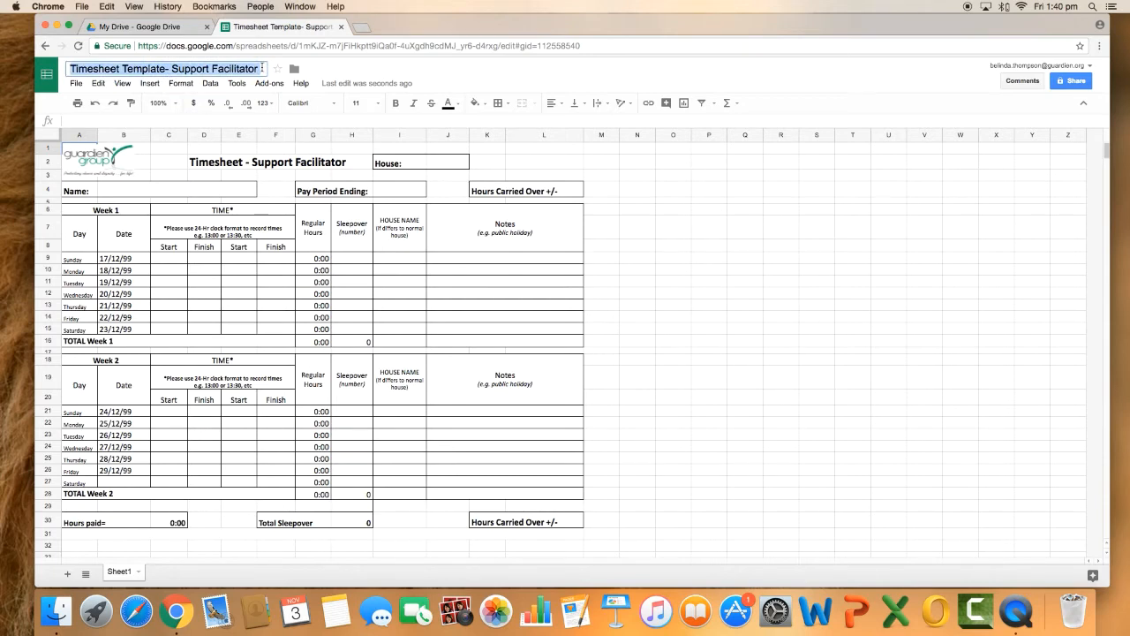
key("BackSpace")
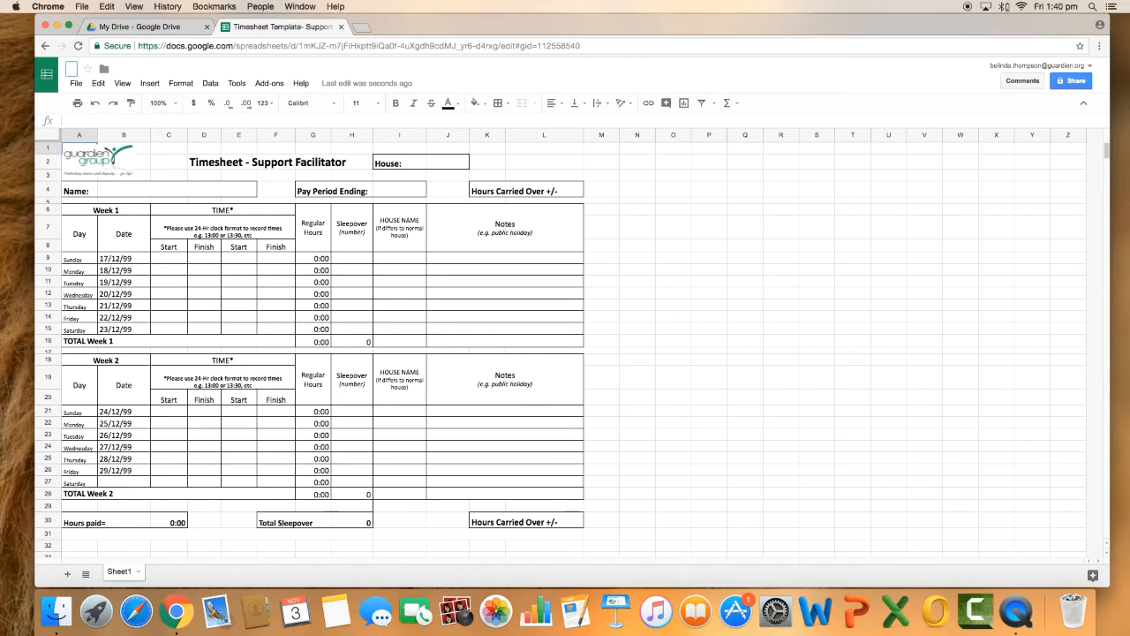
type("Belinda Thom")
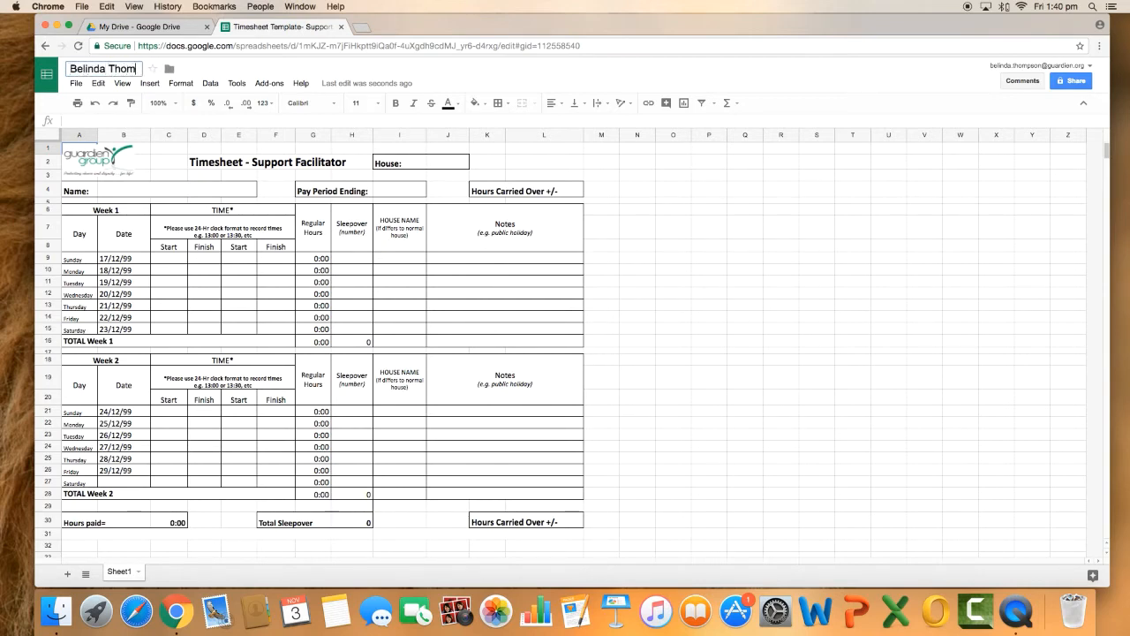
type("pson Timesheet")
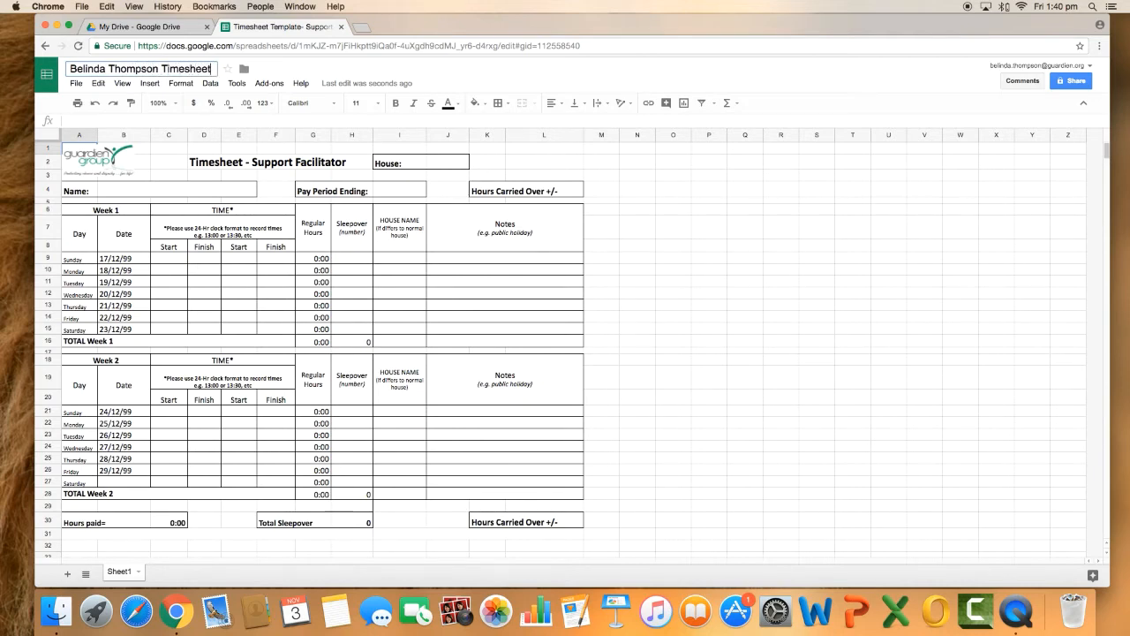
type(" WE 11/11/")
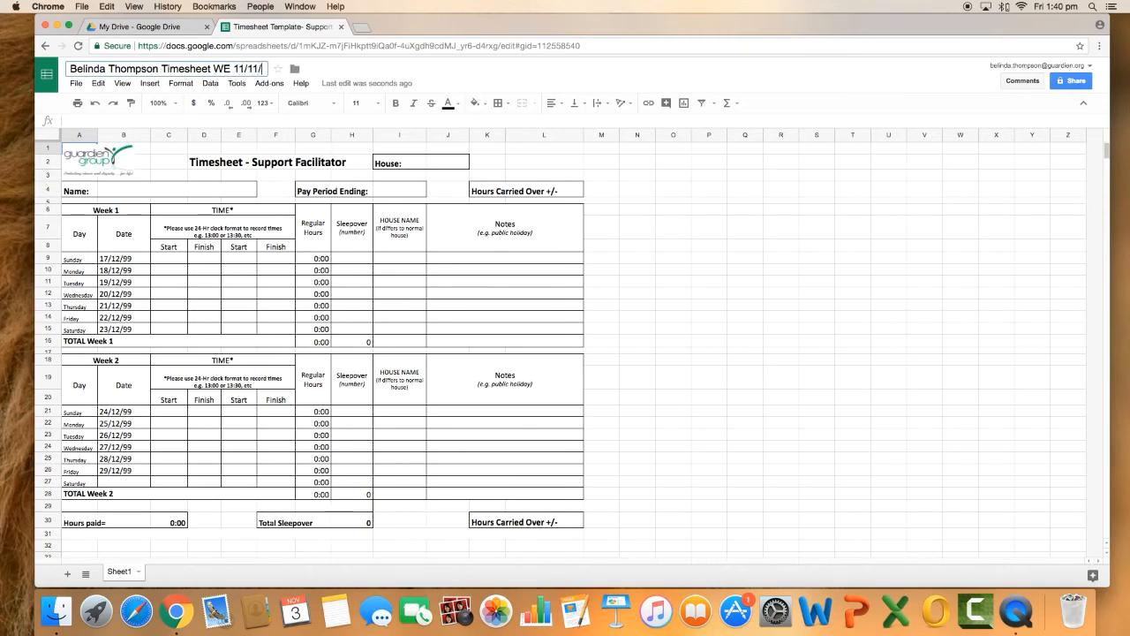
type("17")
key("Return")
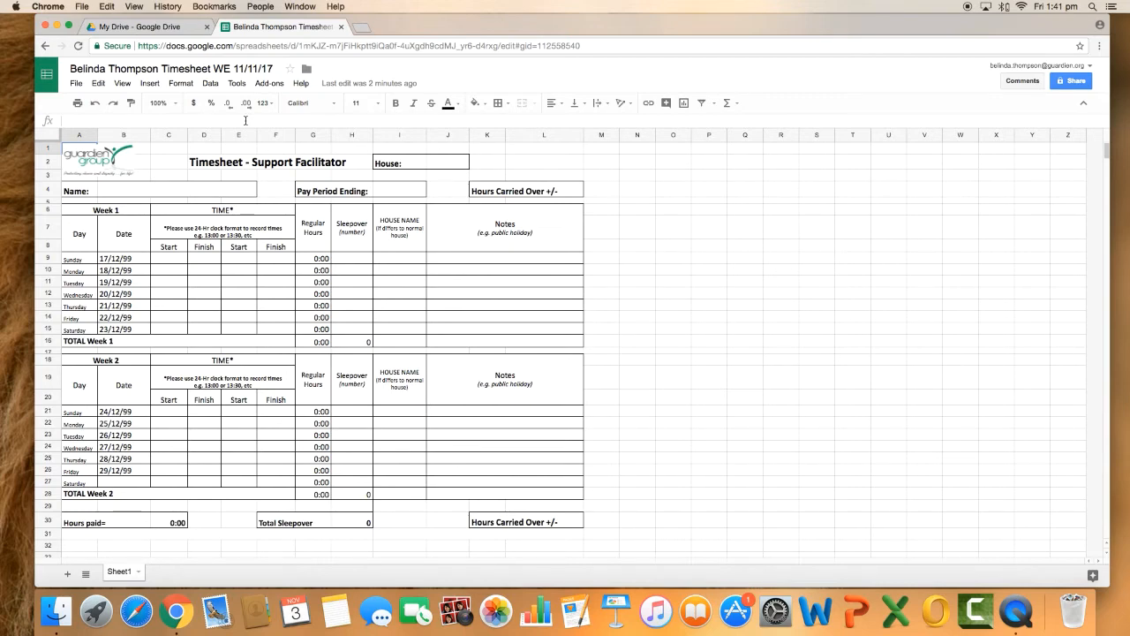
Fill in the timesheet header with Butternut as the house and the employee's full name
left_click(447, 164)
type("Bu")
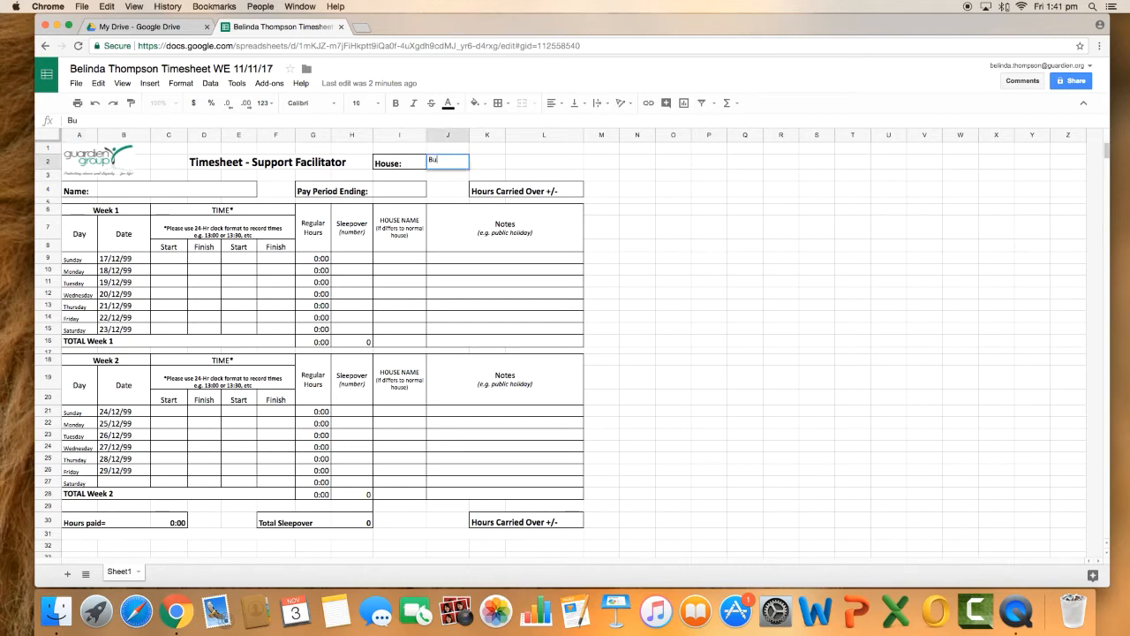
type("tternut")
left_click(141, 193)
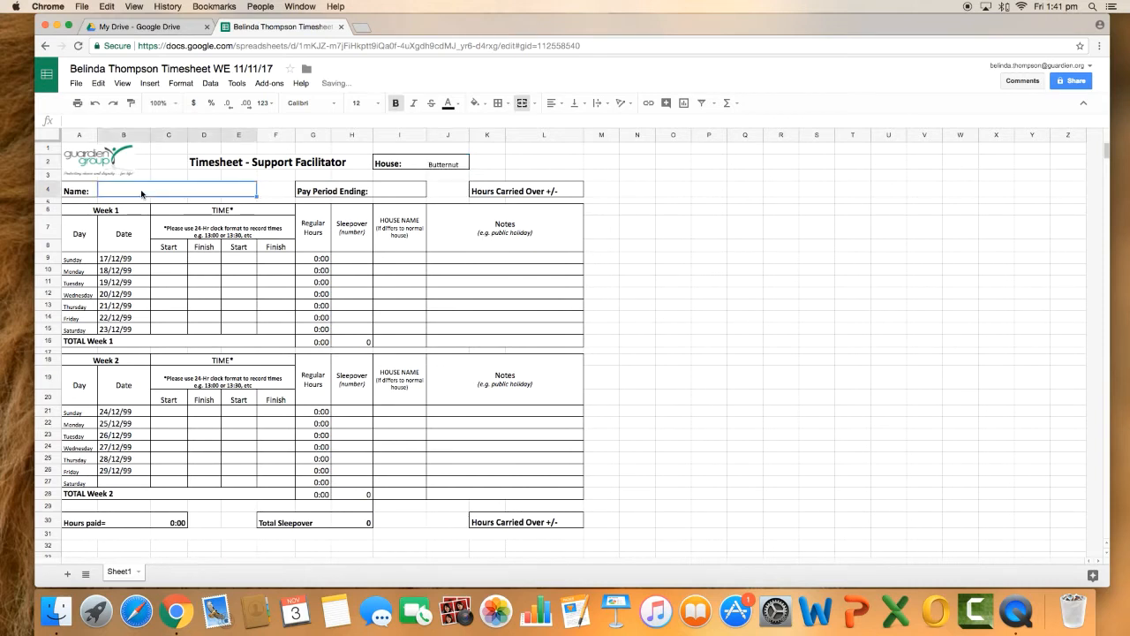
type("Belinda Thomspn")
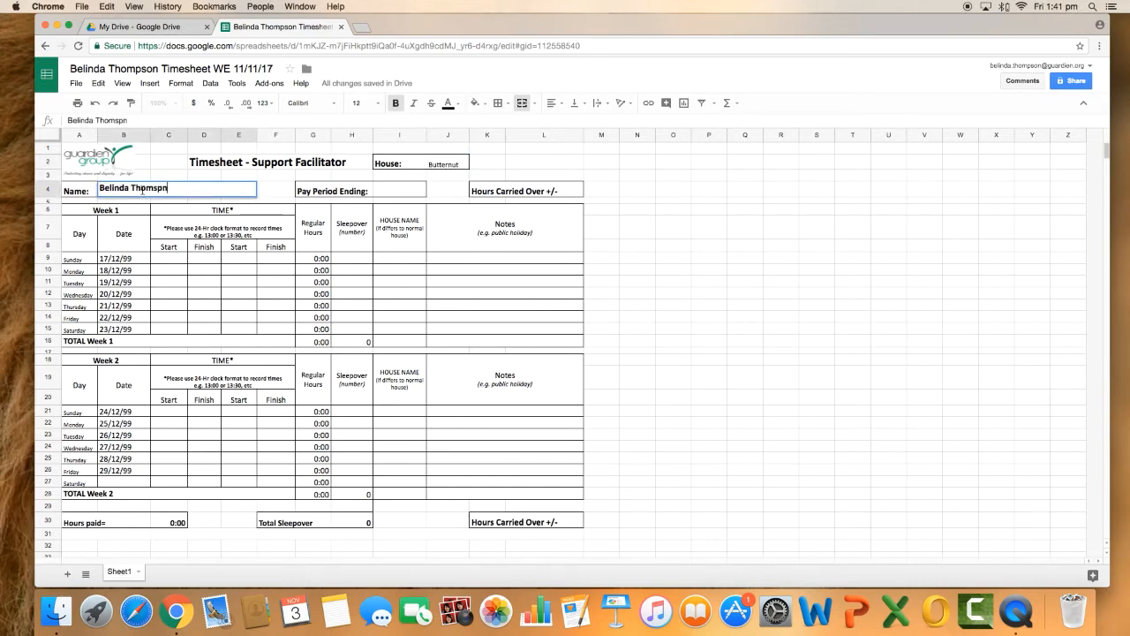
key("BackSpace")
key("BackSpace")
key("BackSpace")
type("pson")
Set the Pay Period Ending date to 11/11/17
left_click(412, 196)
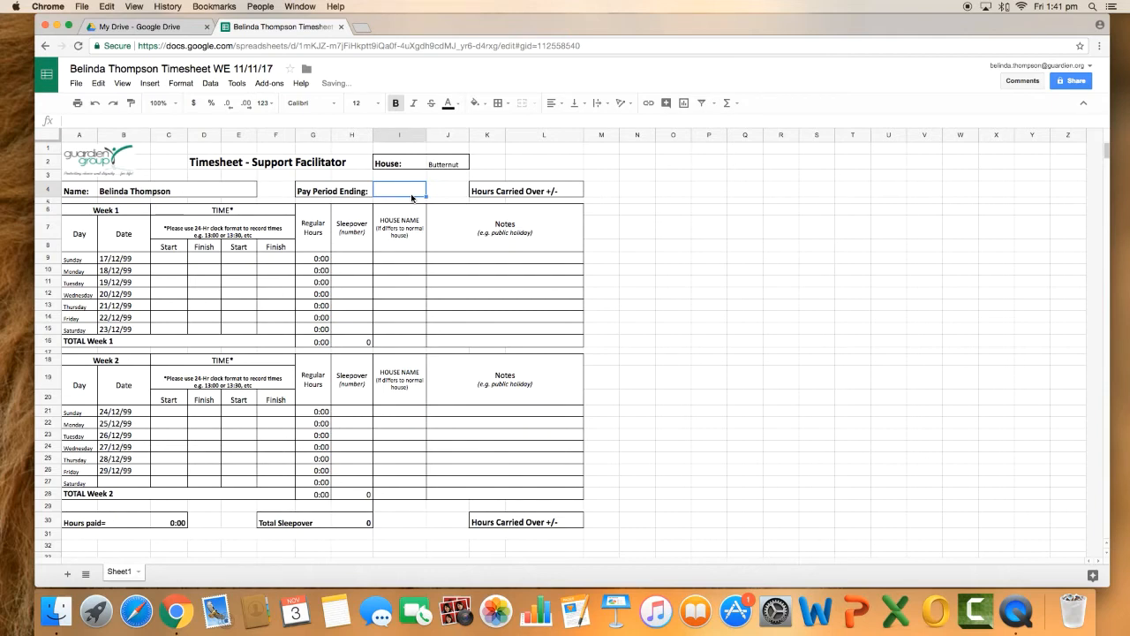
type("11")
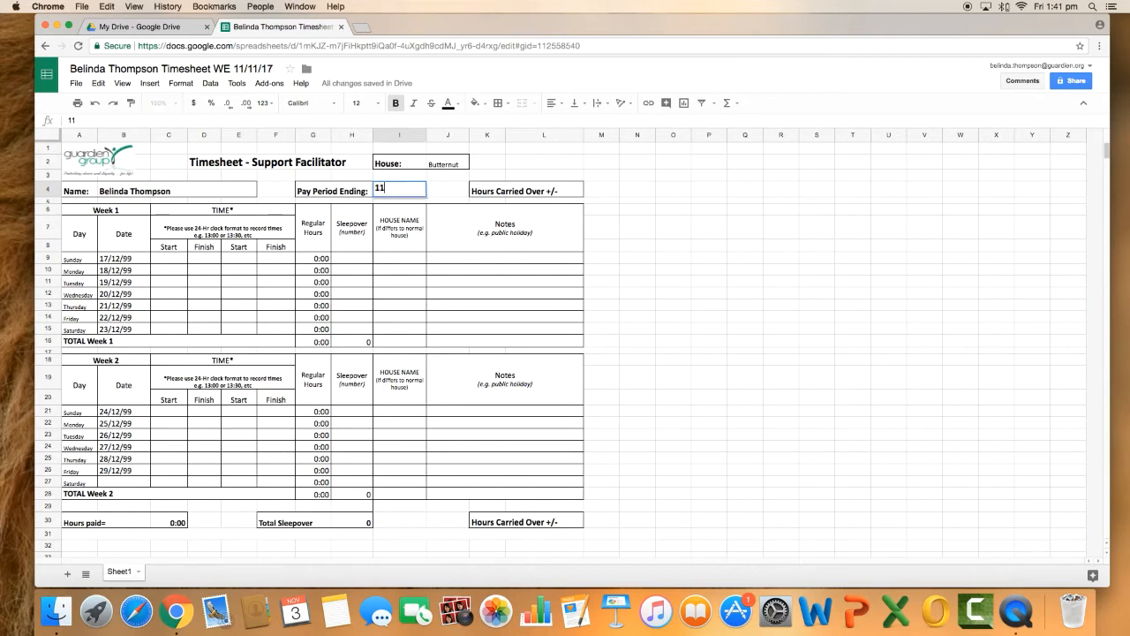
type("/11/17")
key("Return")
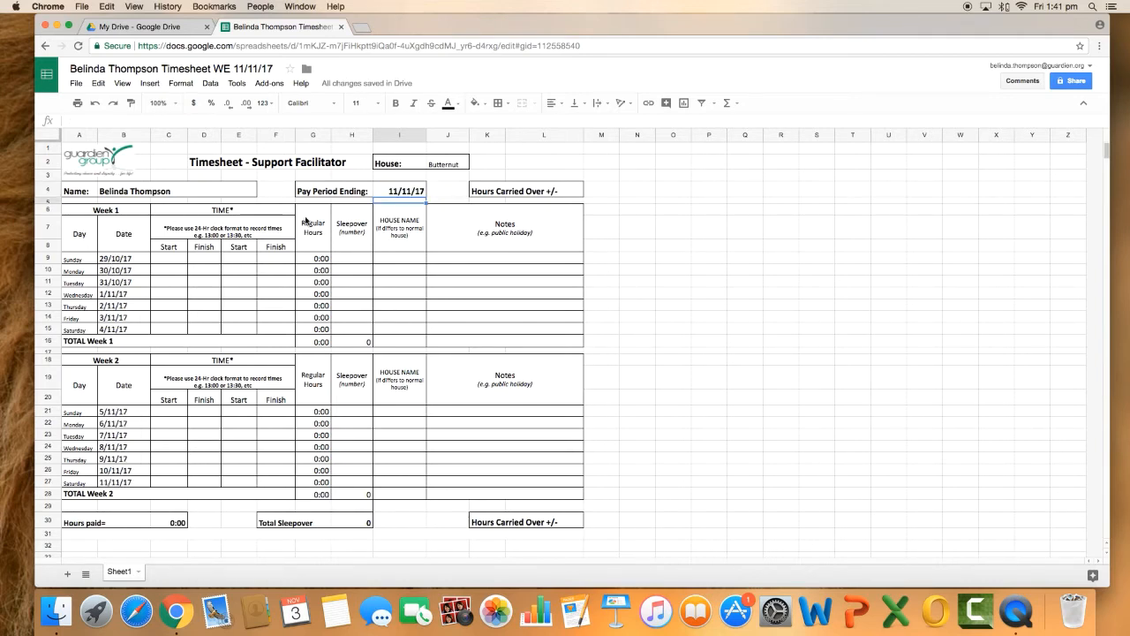
left_click(389, 190)
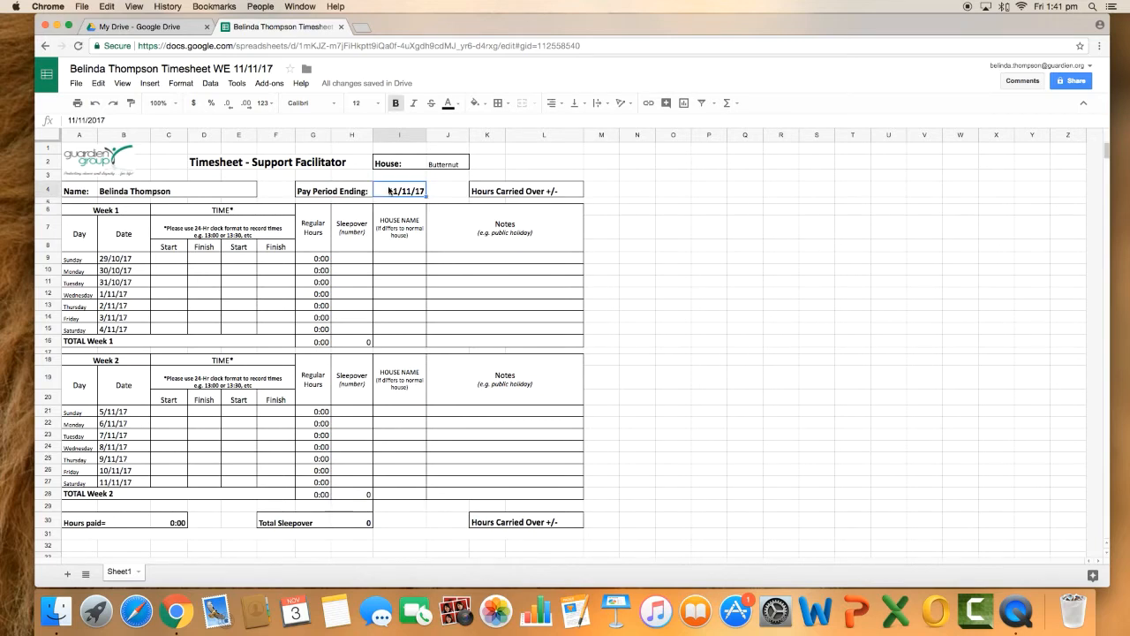
key("Down")
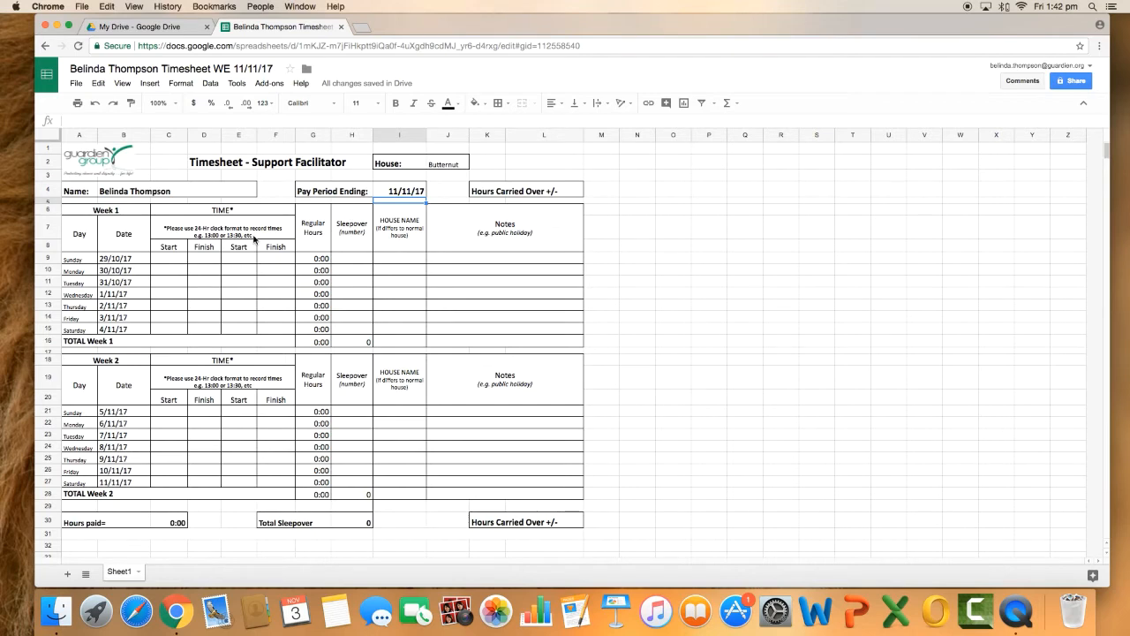
Enter the Week 1 Sunday shift with a first start time of 07:00 and finish time of 19:00
left_click(159, 271)
left_click(167, 261)
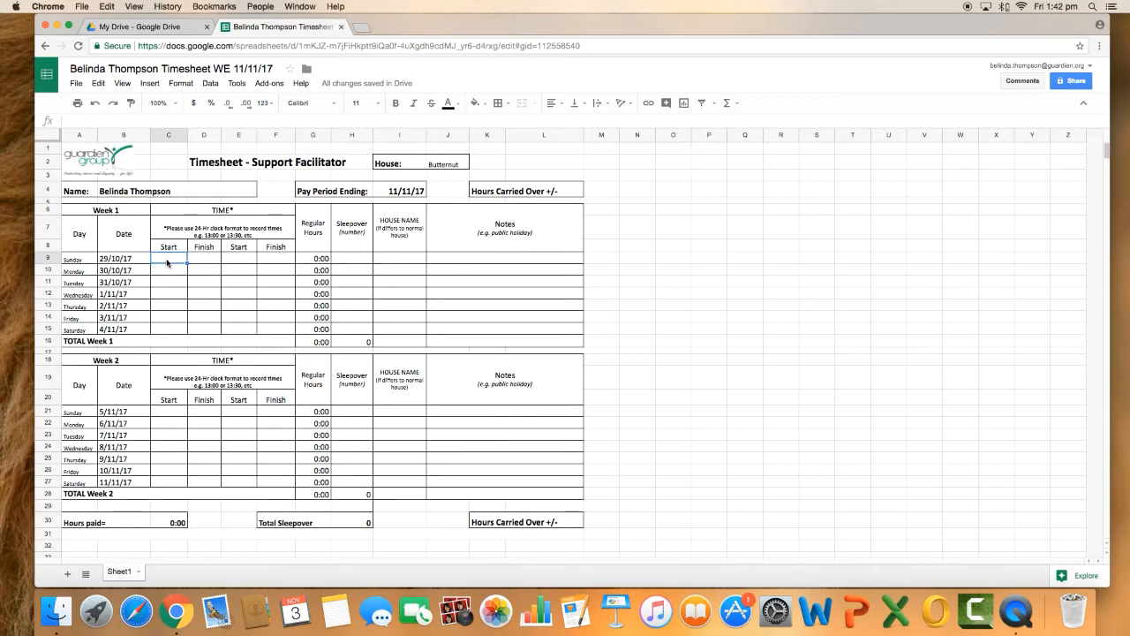
type("07:00")
key("Tab")
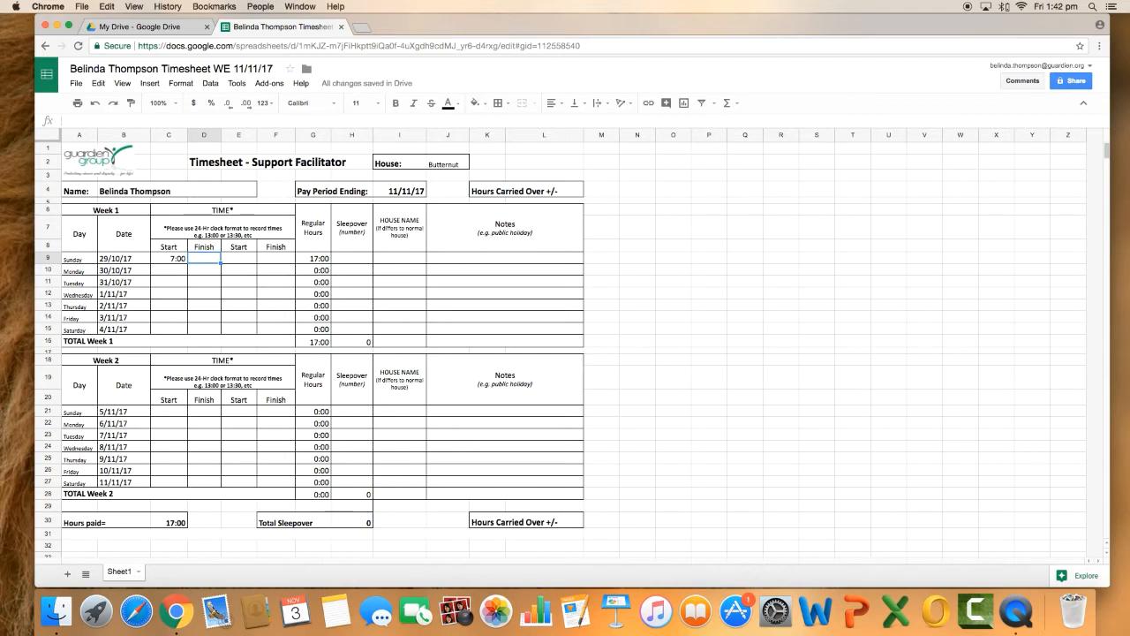
type("19:00")
key("Return")
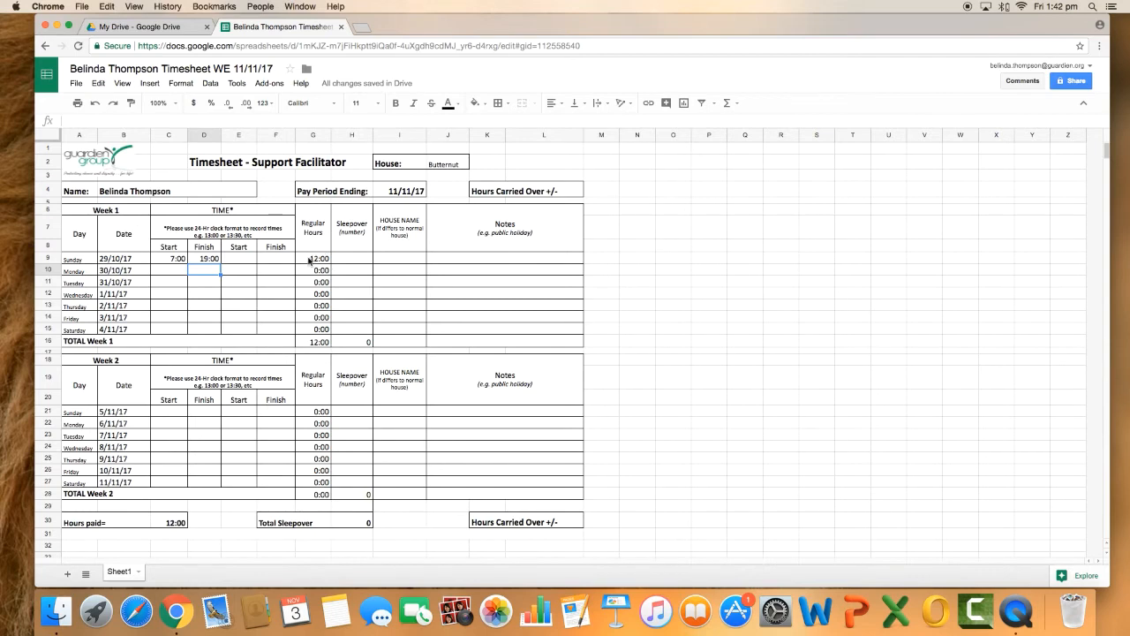
Enter the Week 1 Tuesday shift with a first start time of 06:30 and finish time of 22:30
left_click(174, 282)
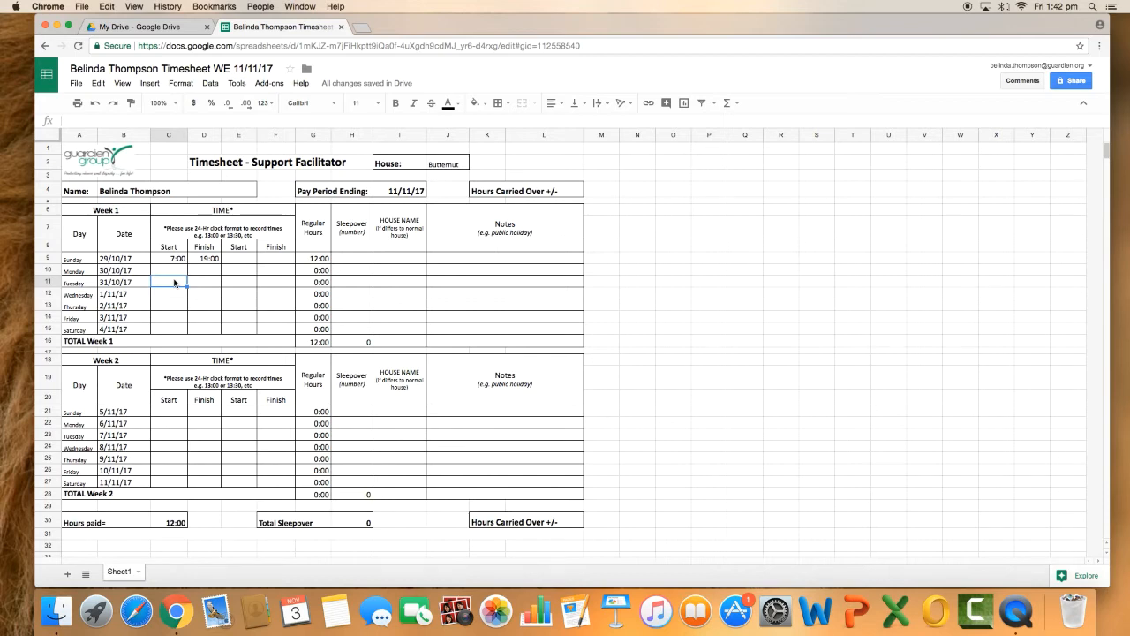
type("06:30")
key("Tab")
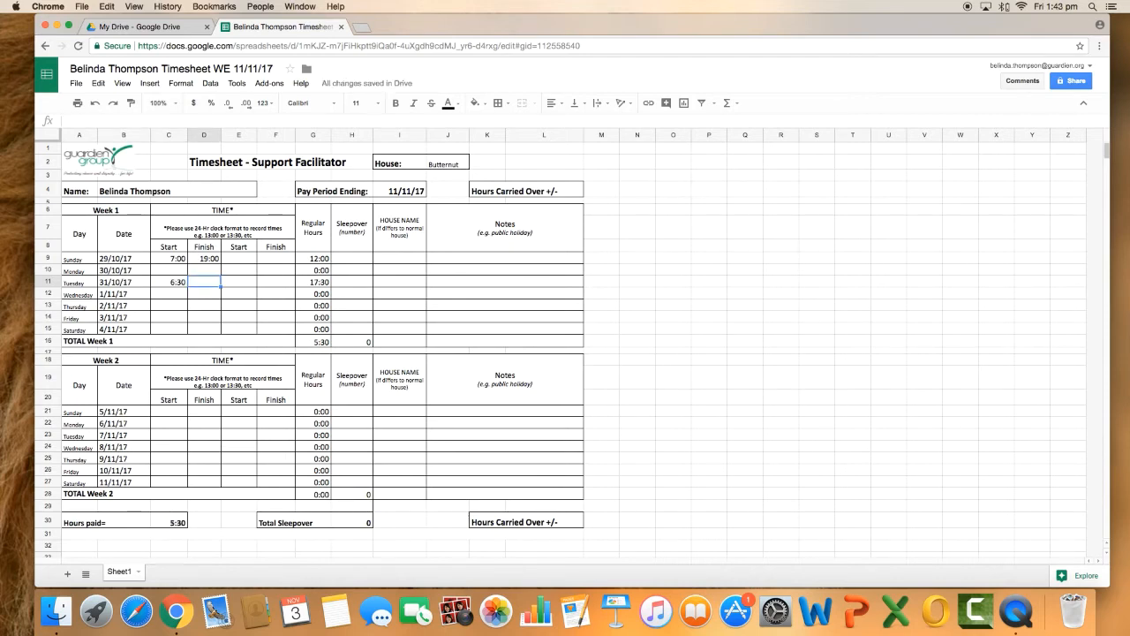
type("22:30")
key("Return")
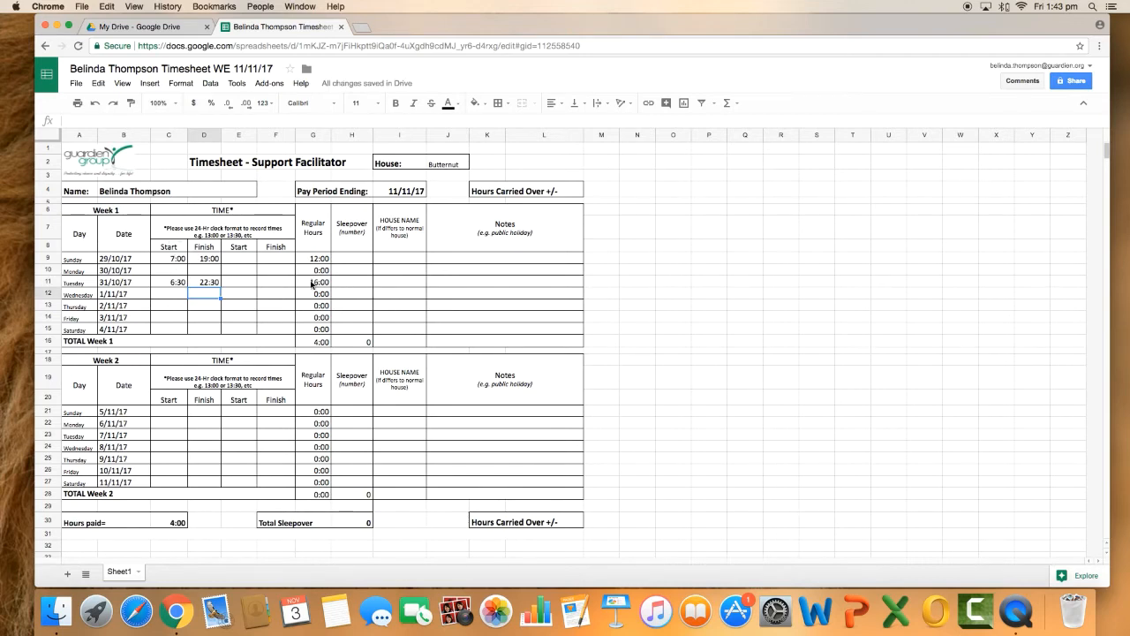
left_click(316, 342)
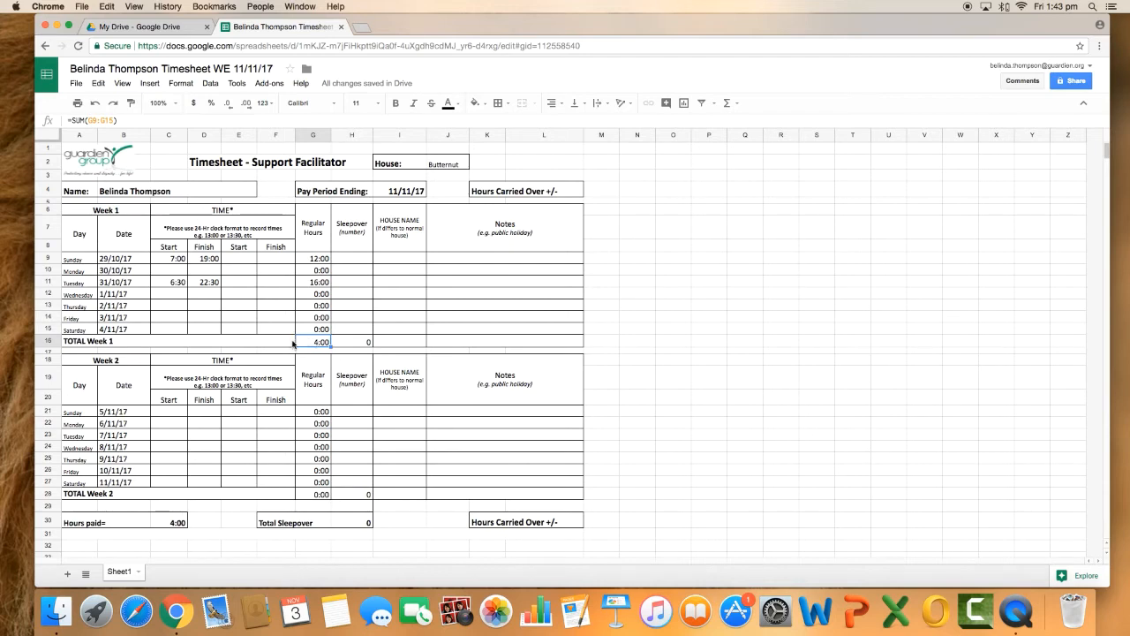
left_click(293, 344)
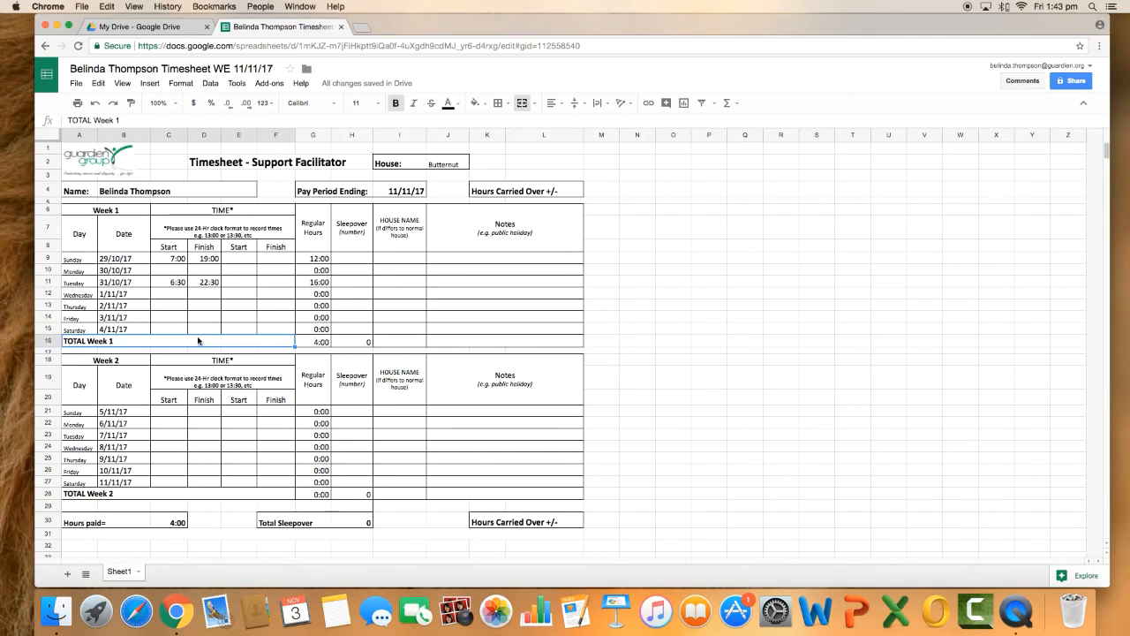
left_click(176, 309)
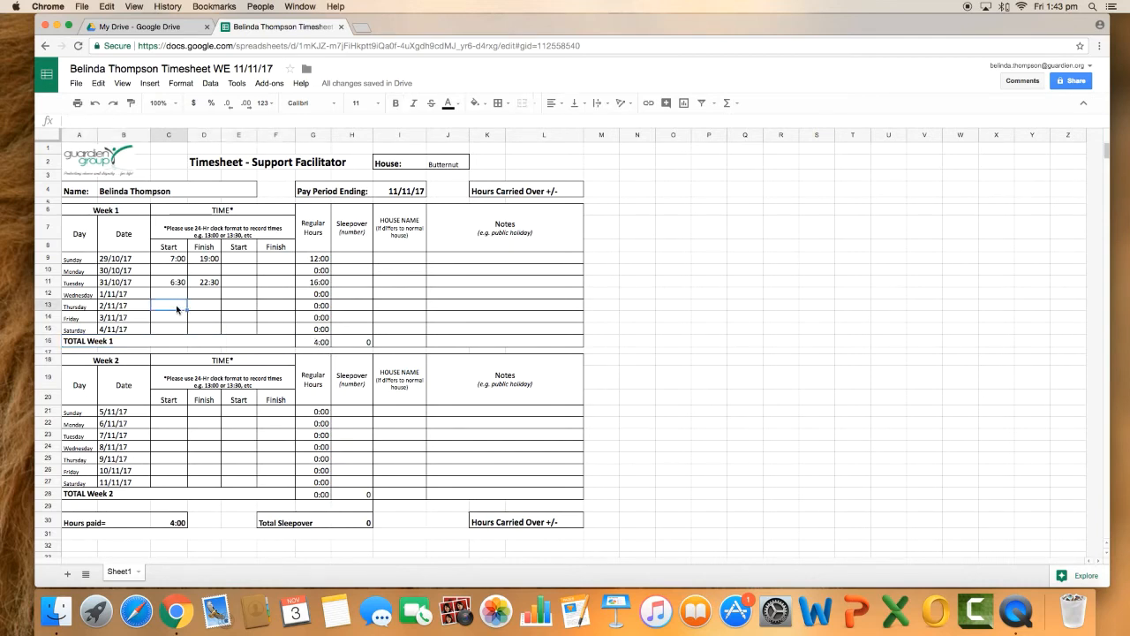
left_click(167, 282)
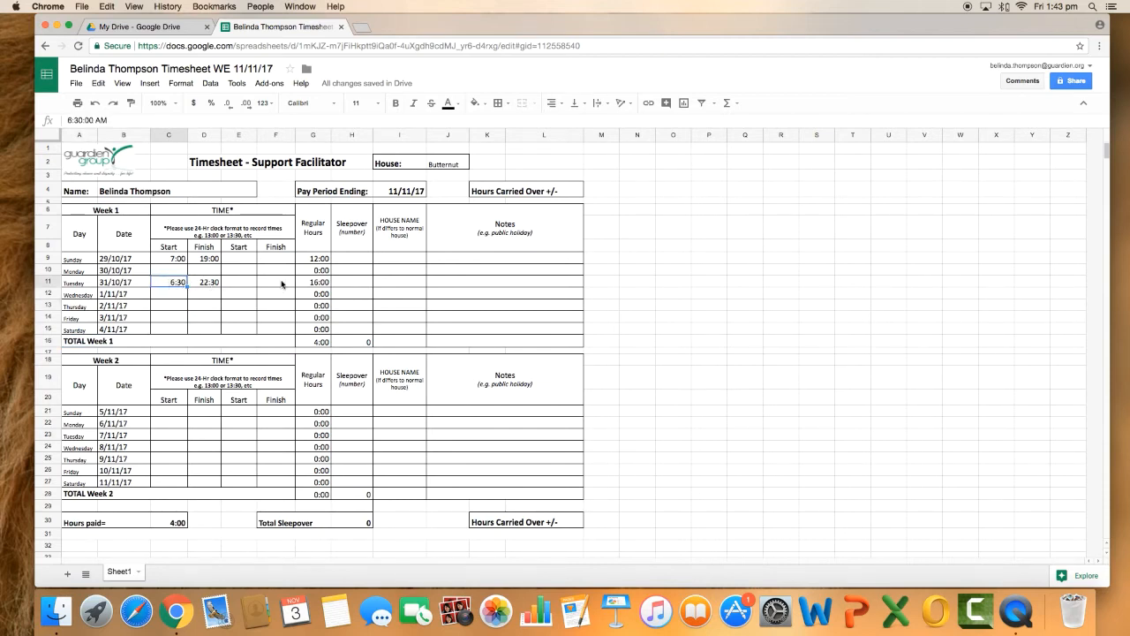
Record 1 sleepover and the house name Butternut for the Week 1 Tuesday shift
left_click(339, 282)
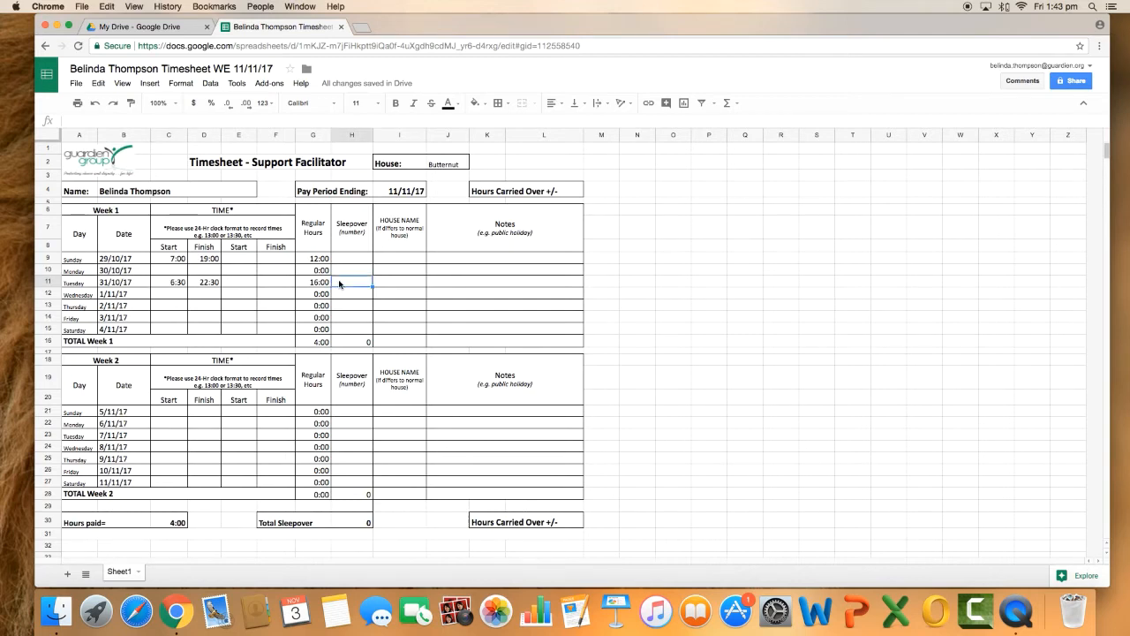
type("1")
key("Tab")
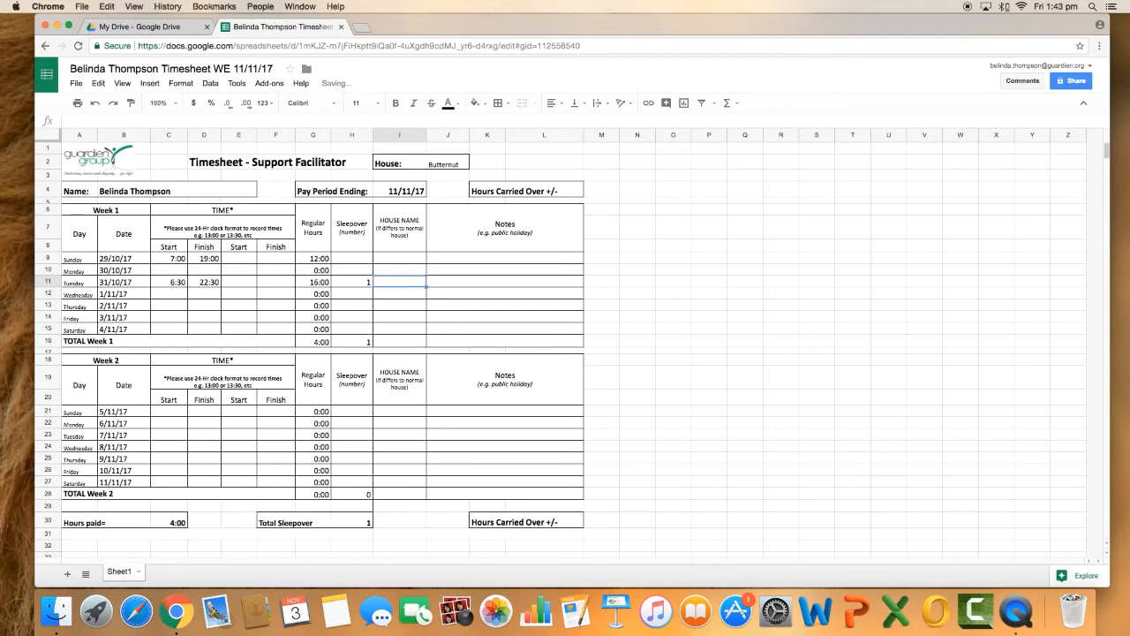
type("Butternut")
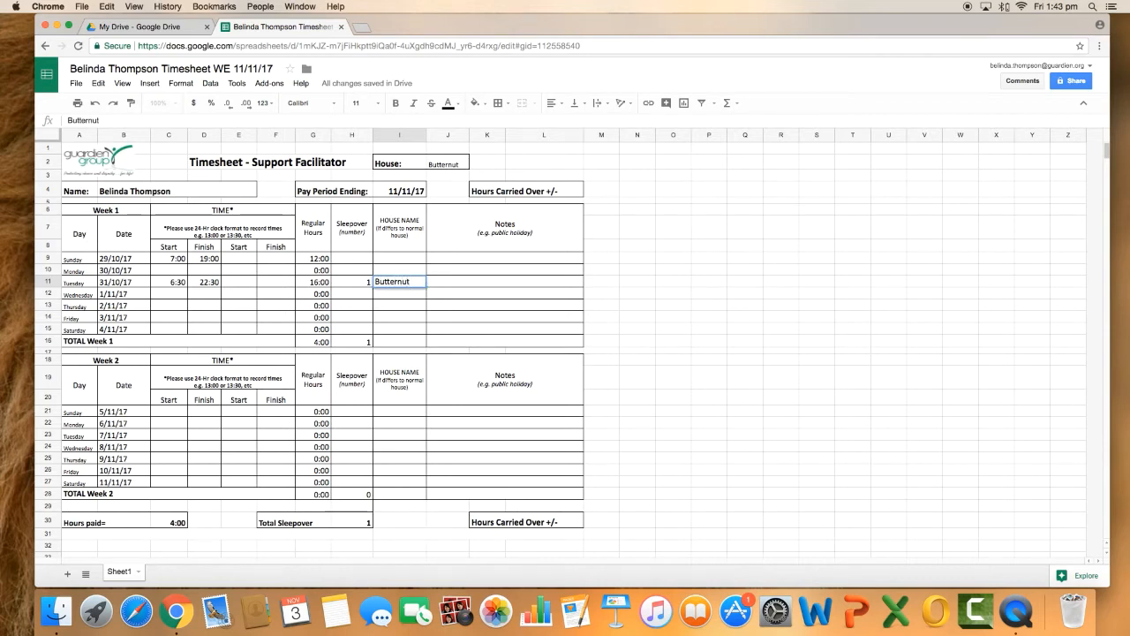
key("Tab")
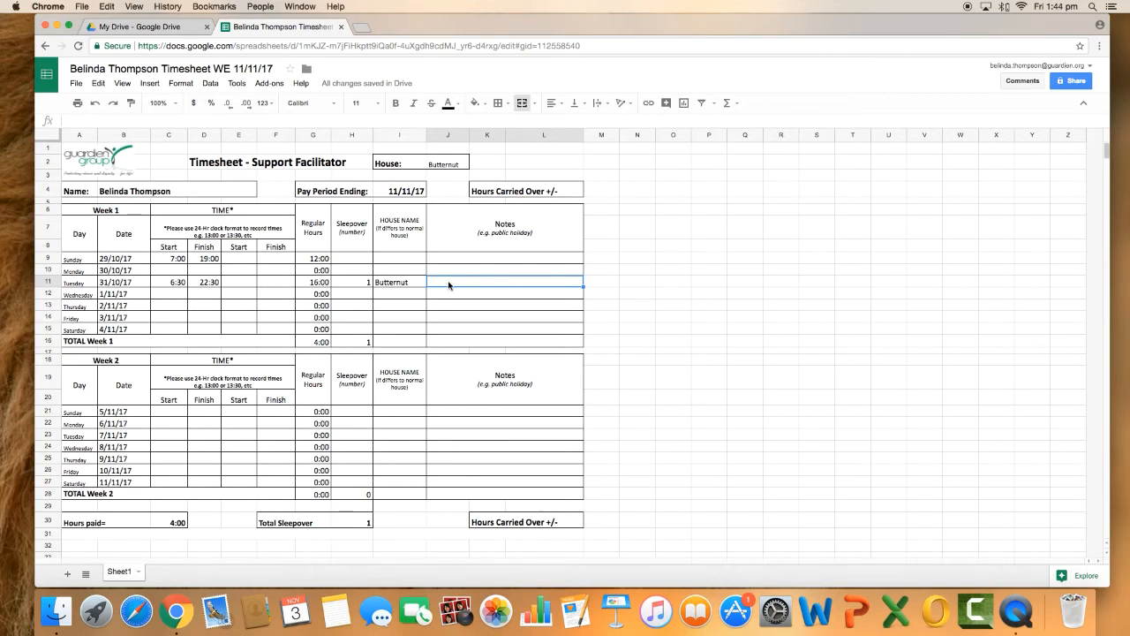
Enter the note "Normal Rostered hours" for the Week 1 Tuesday shift
type("Normal Rostered hou")
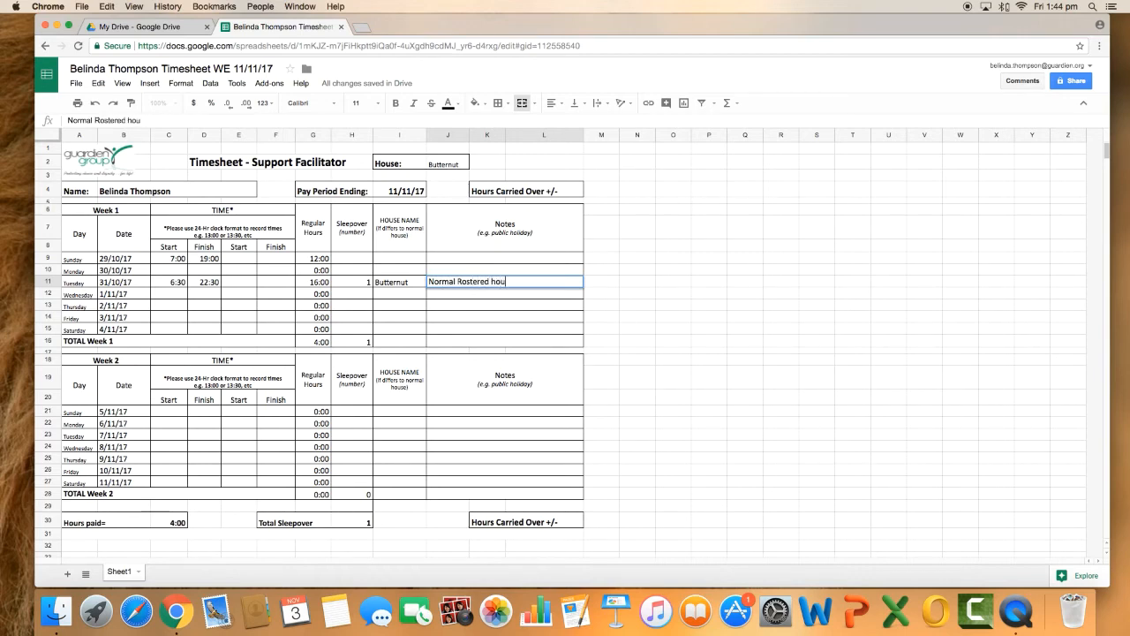
type("rs")
left_click(164, 261)
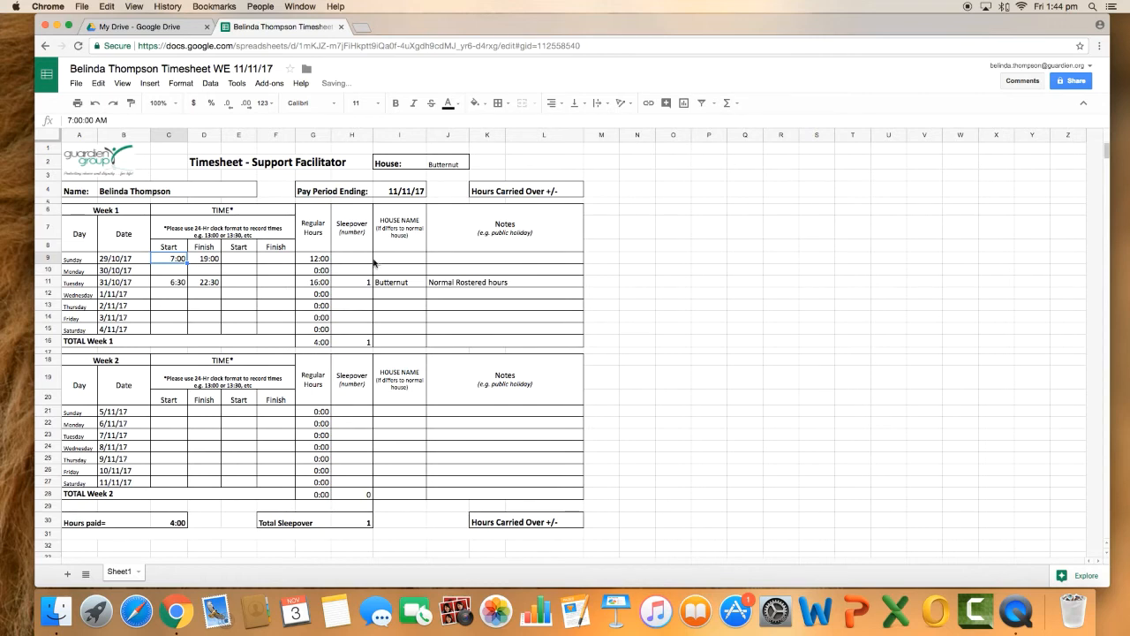
Enter the note "Additional Hours" for the Week 1 Sunday shift
left_click(432, 261)
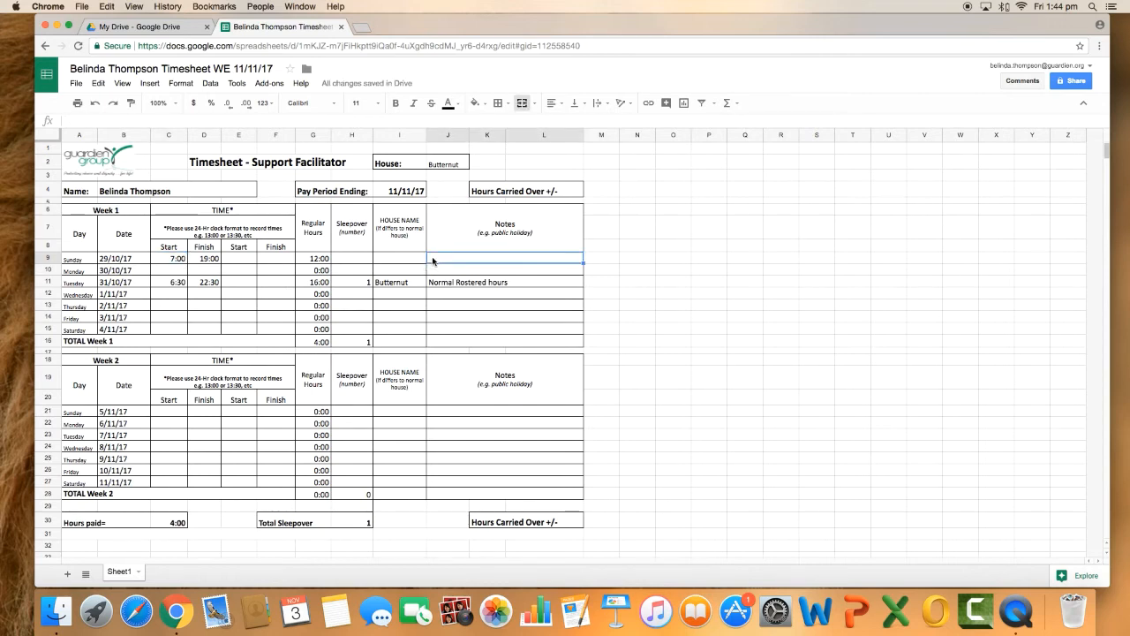
type("A")
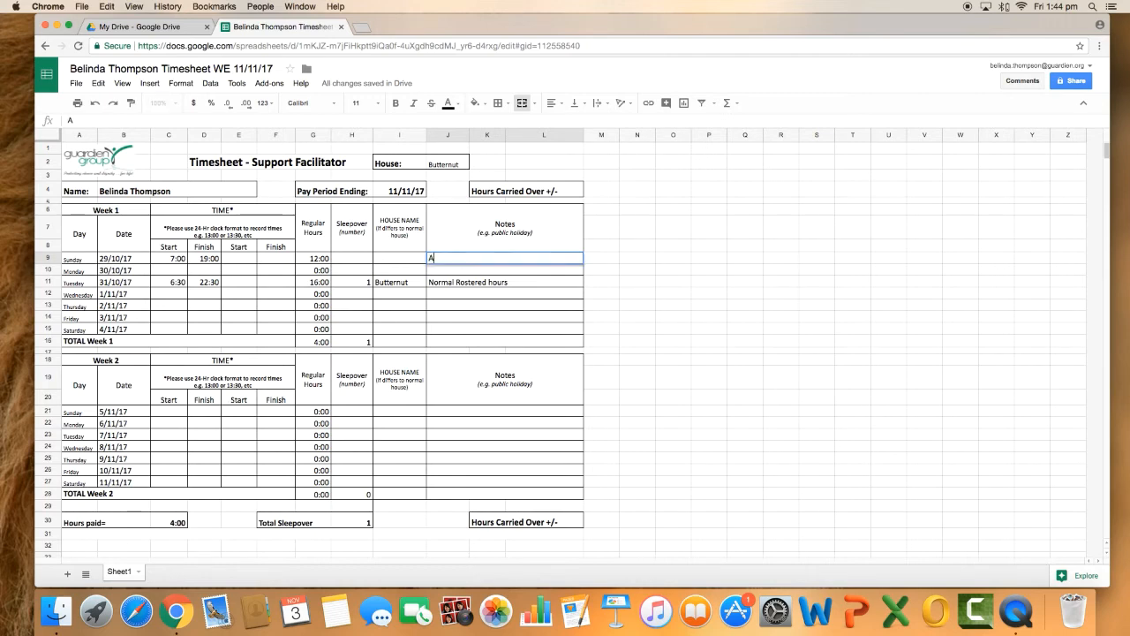
type("dditional Hours")
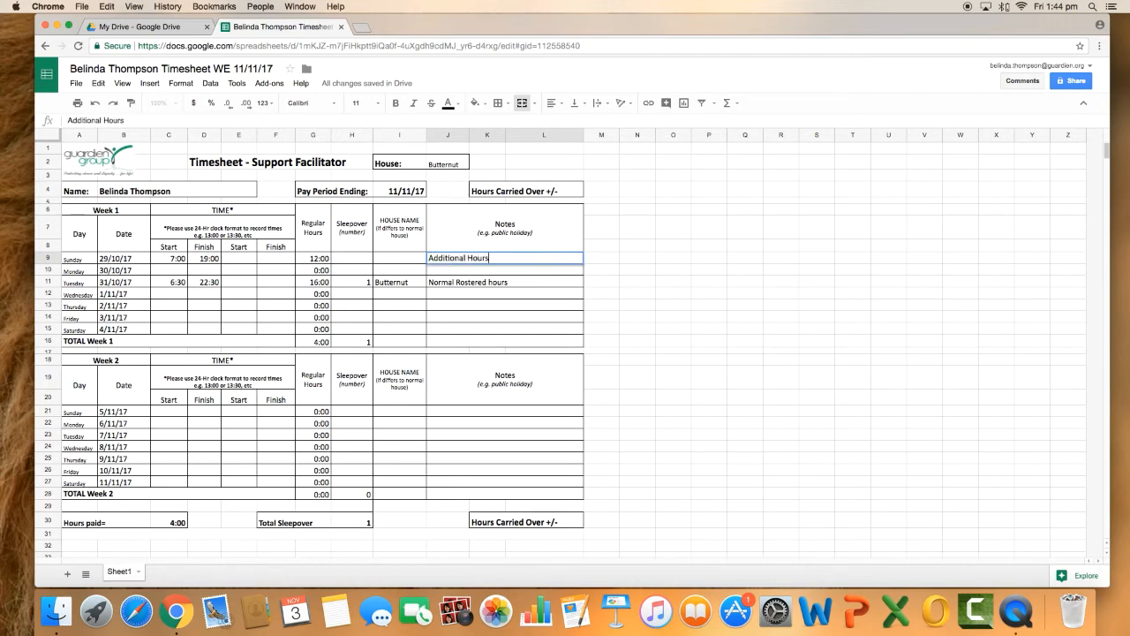
left_click(451, 269)
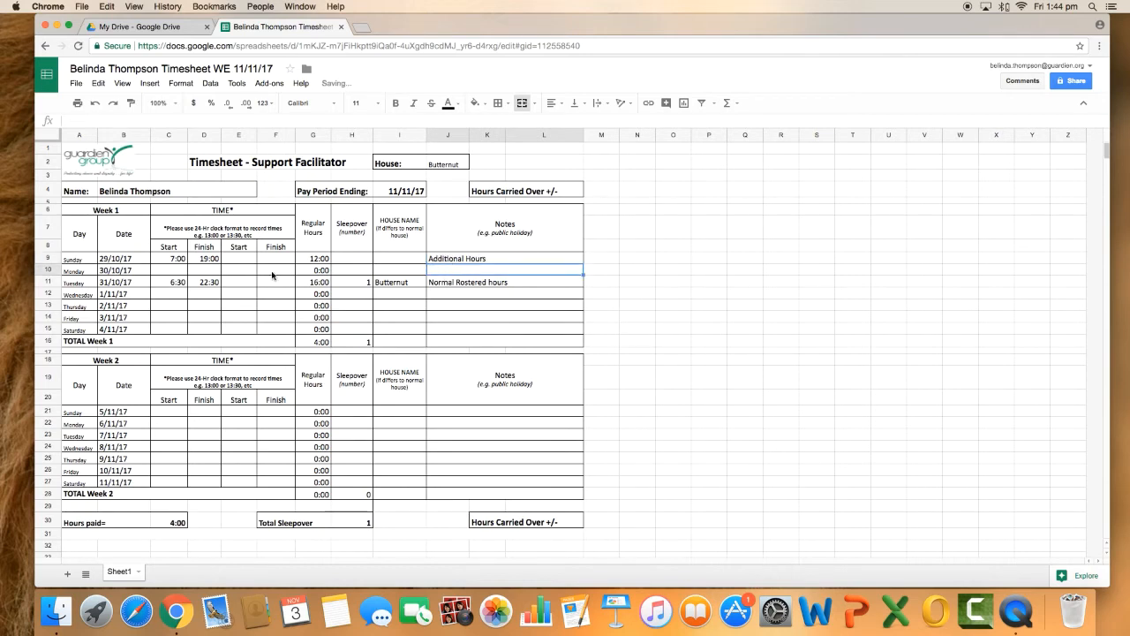
Replace the Week 1 Sunday note with one saying the shift covers a named colleague's holiday hours
left_click(516, 259)
key("Delete")
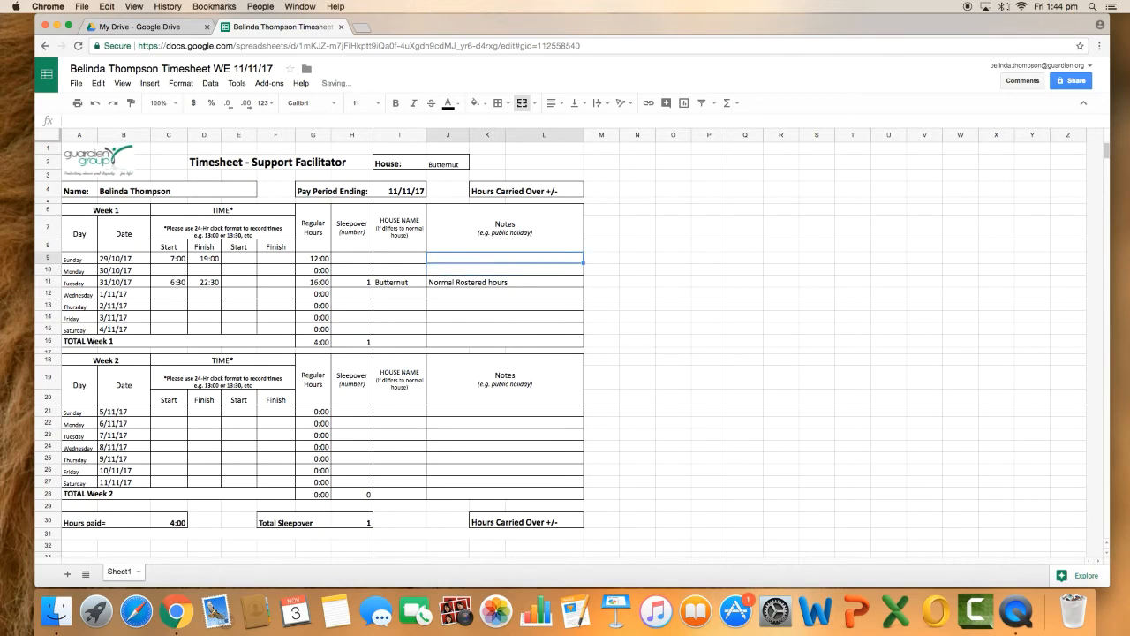
type("Covering")
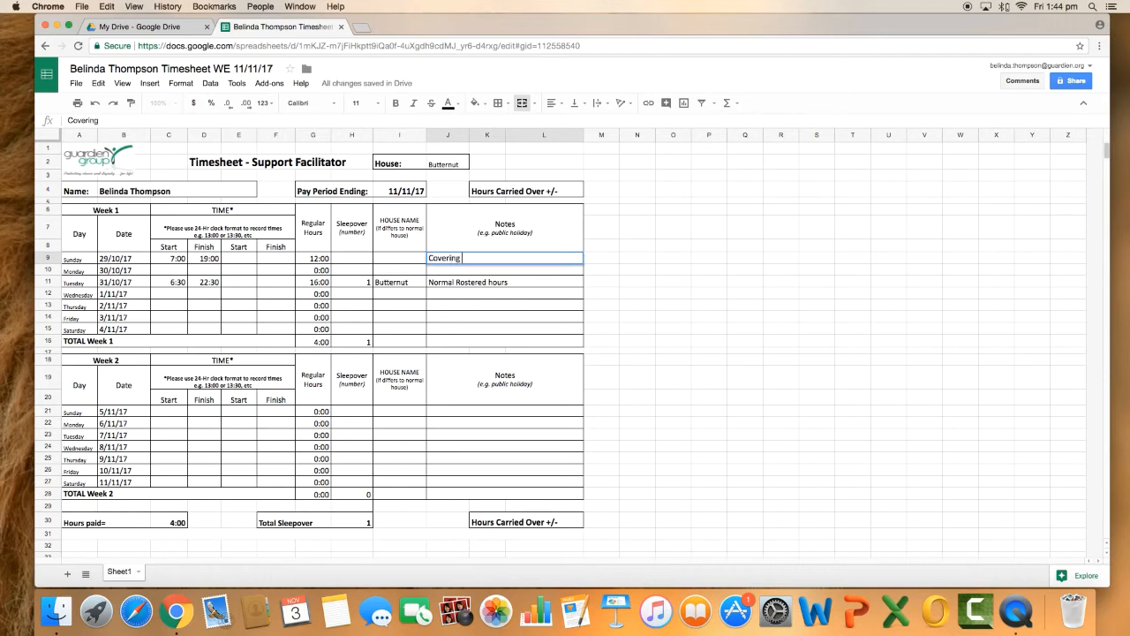
type(" Johns holiday hours")
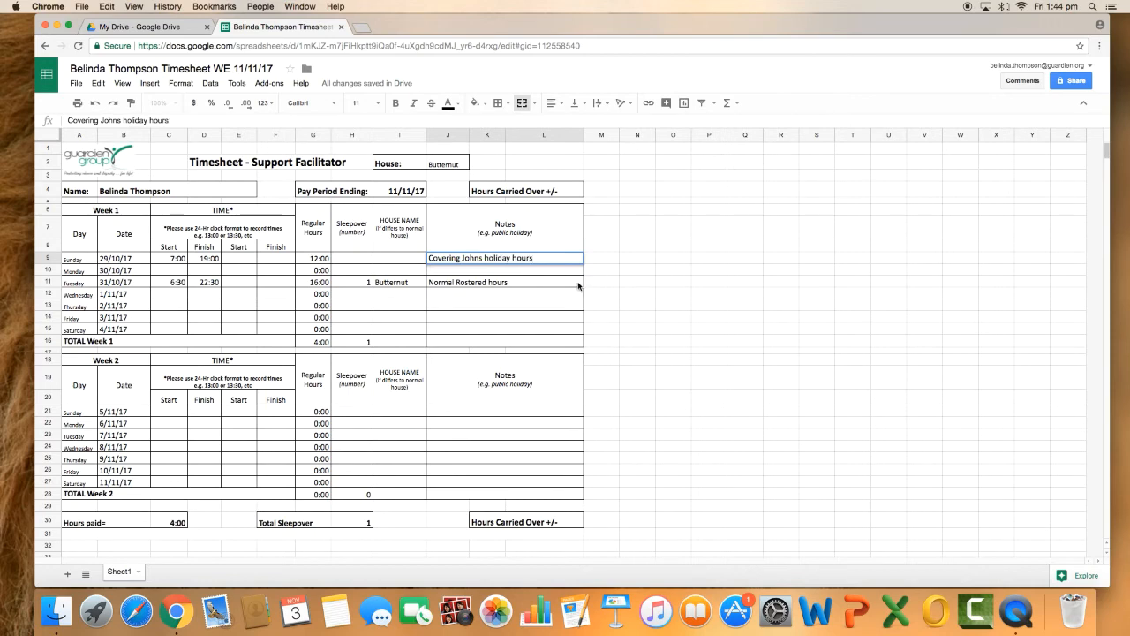
Extend the Week 1 Tuesday note to read "Normal Rostered hours + On Call"
left_click(551, 287)
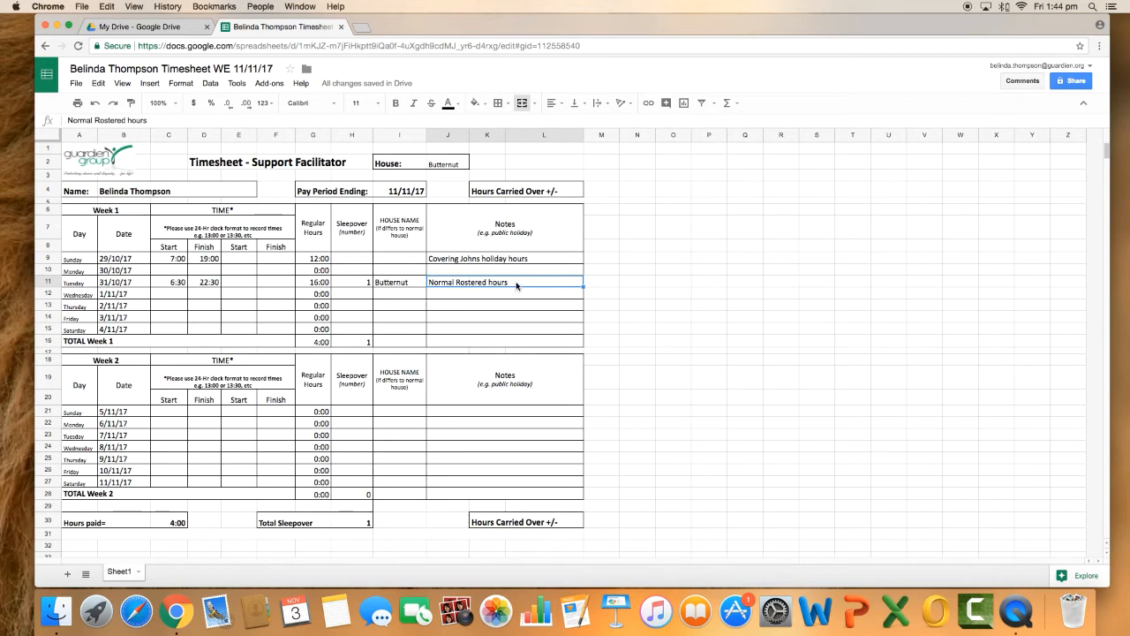
left_click(158, 122)
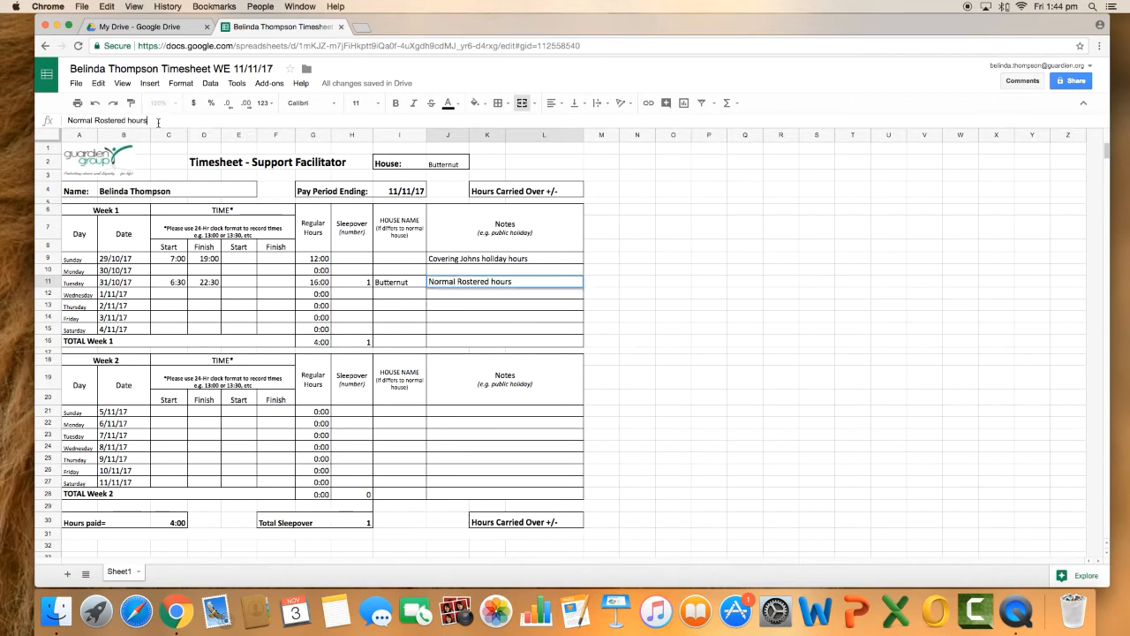
type("=")
type(" On Call")
key("Return")
left_click(518, 284)
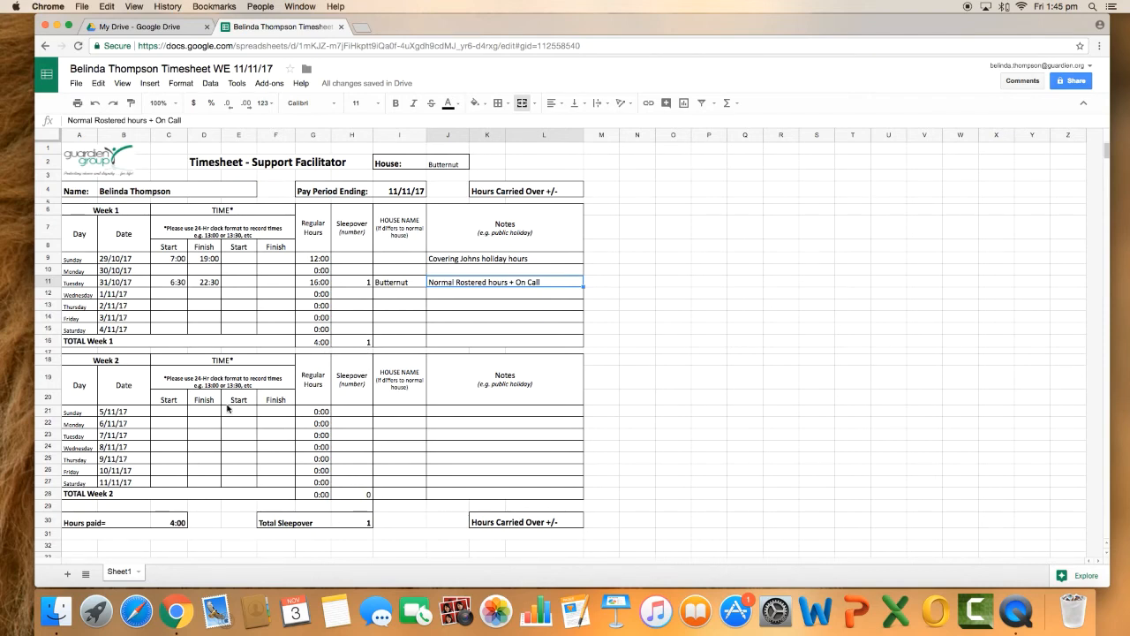
Enter the first Week 2 Monday shift with a start time of 07:00 and finish time of 12:00
left_click(173, 413)
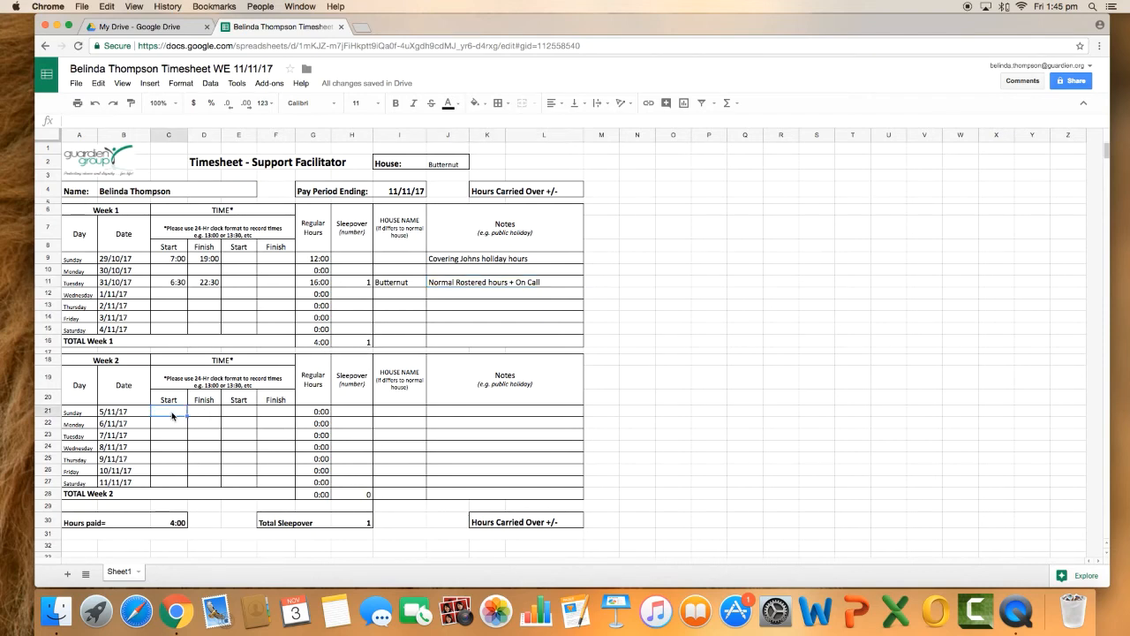
left_click(168, 425)
type("07:")
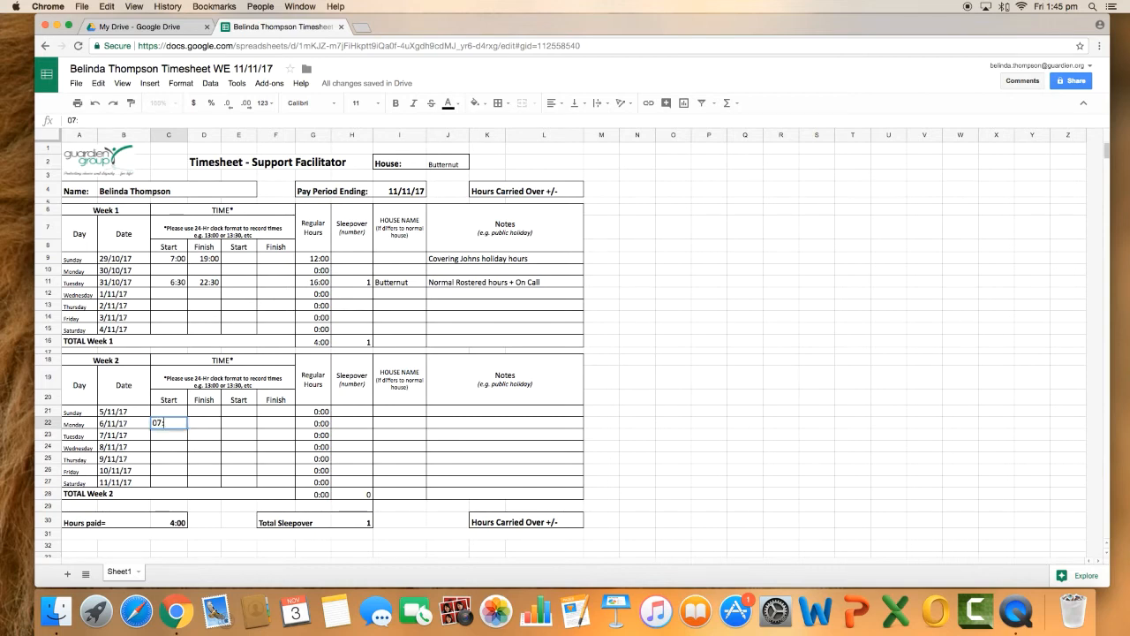
type("00")
key("Tab")
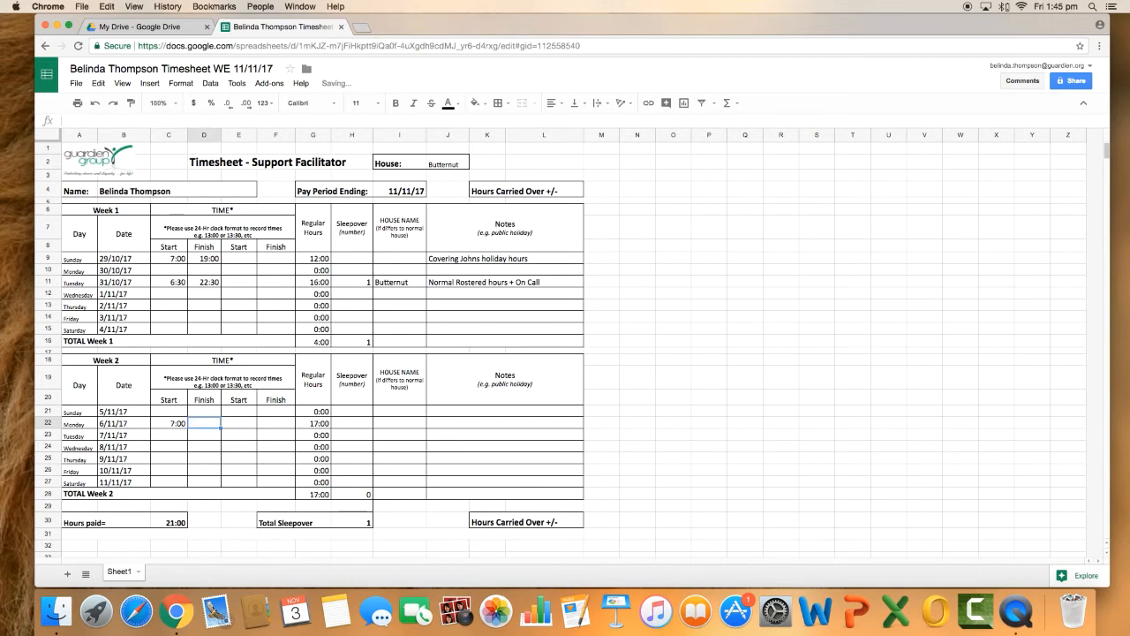
type("12:00")
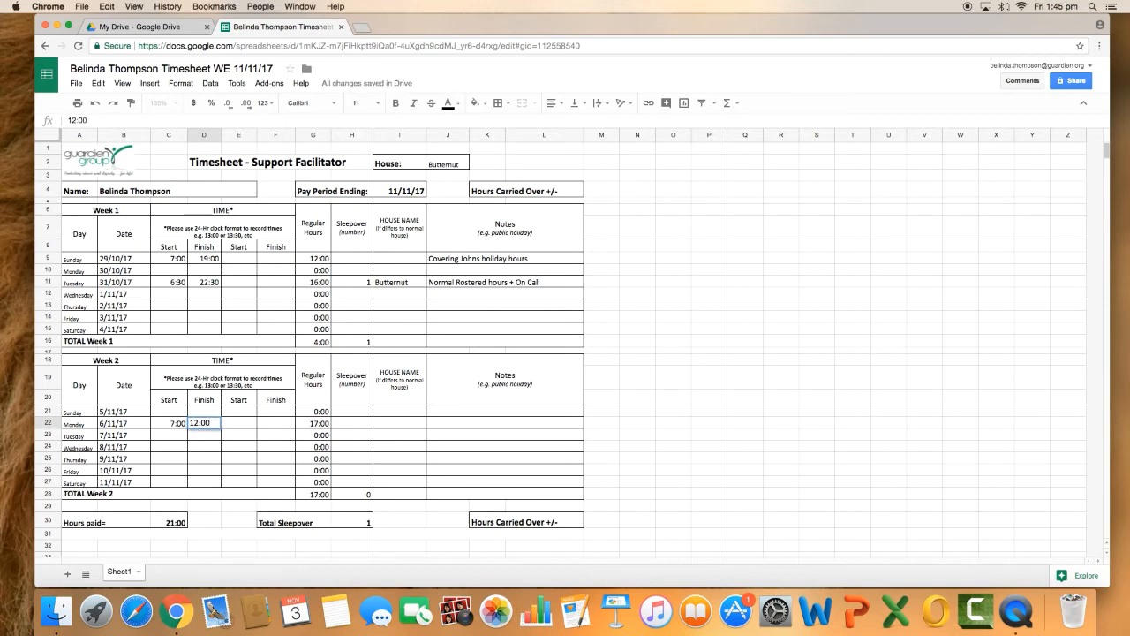
key("Tab")
Enter the second Week 2 Monday shift with a start time of 15:00 and finish time of 19:00
type("5")
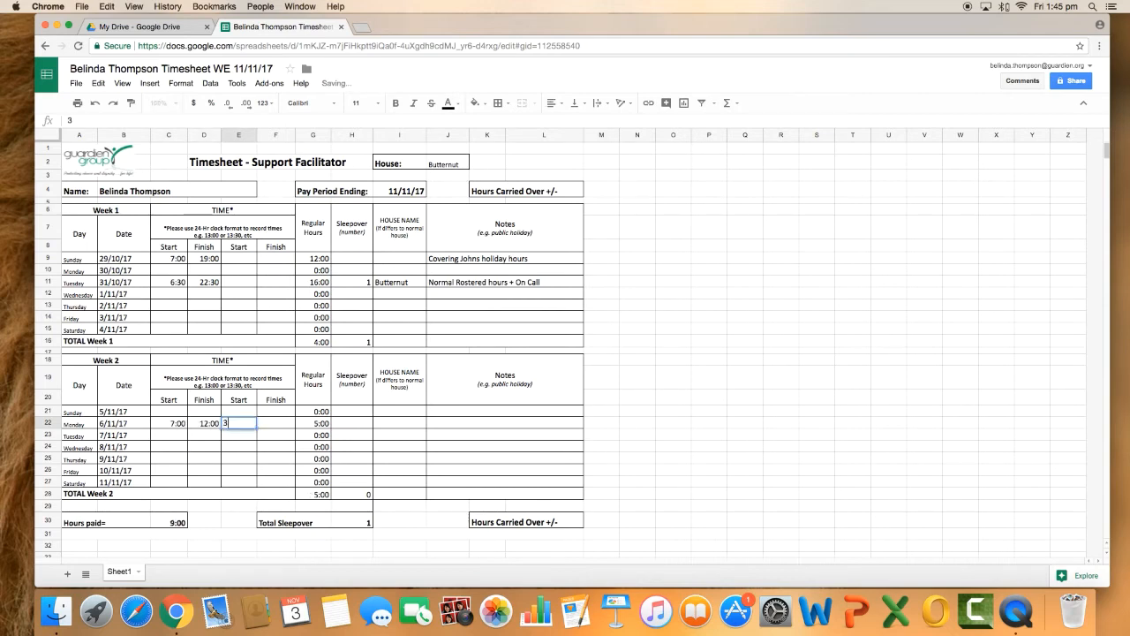
key("BackSpace")
type("5:00")
key("Tab")
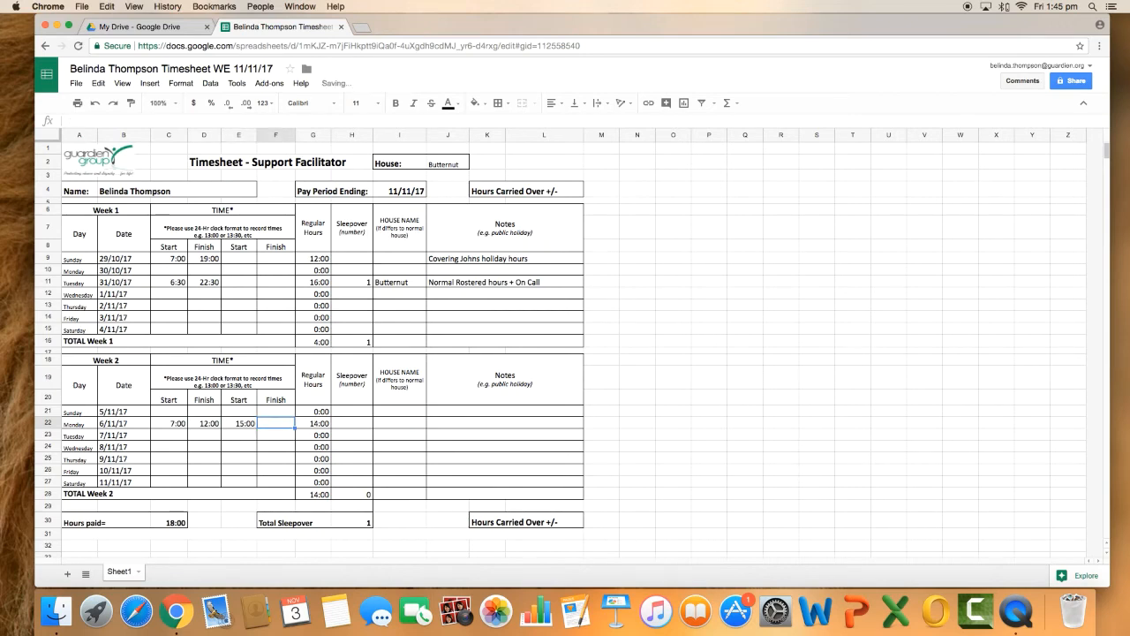
type("19:00")
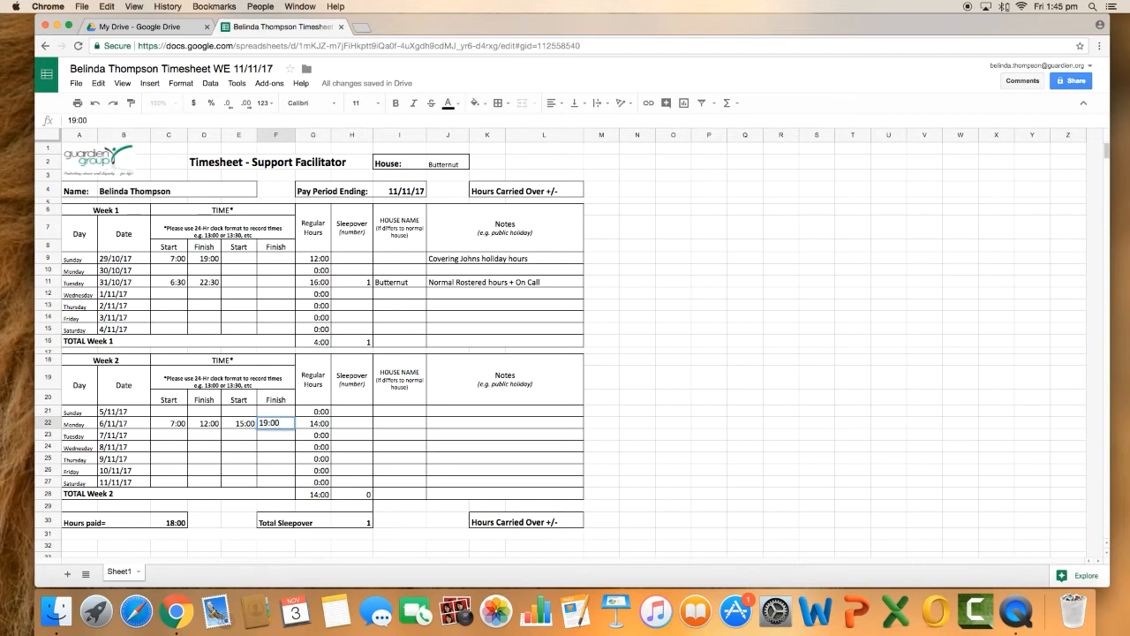
key("Return")
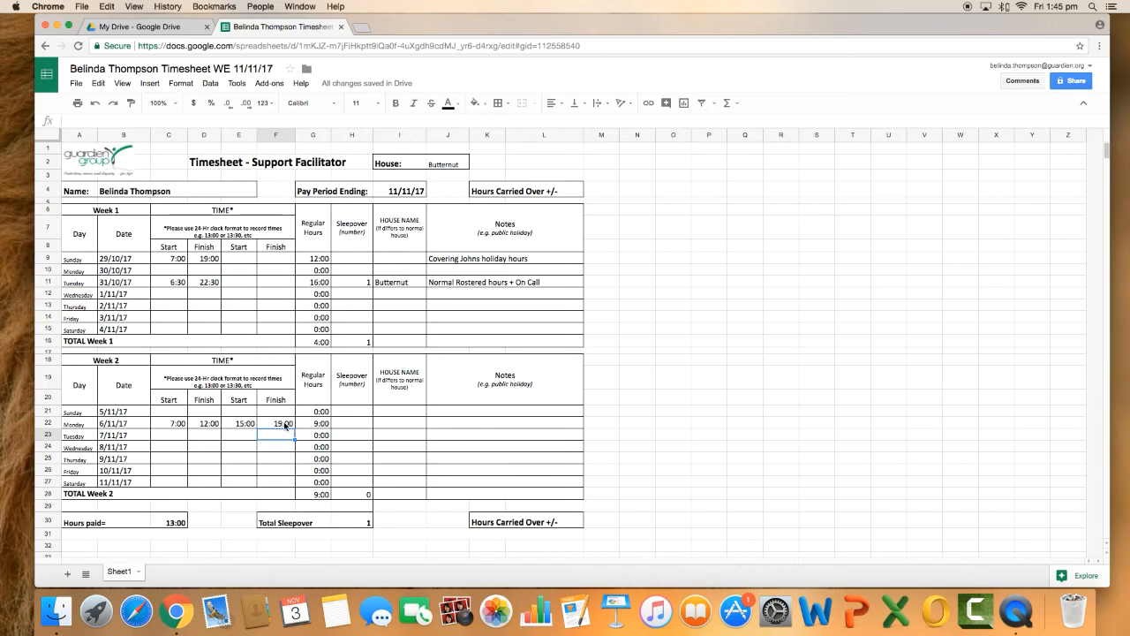
Record the house name Ariel and the note "Normal Hours" for Week 2 Monday
left_click(381, 426)
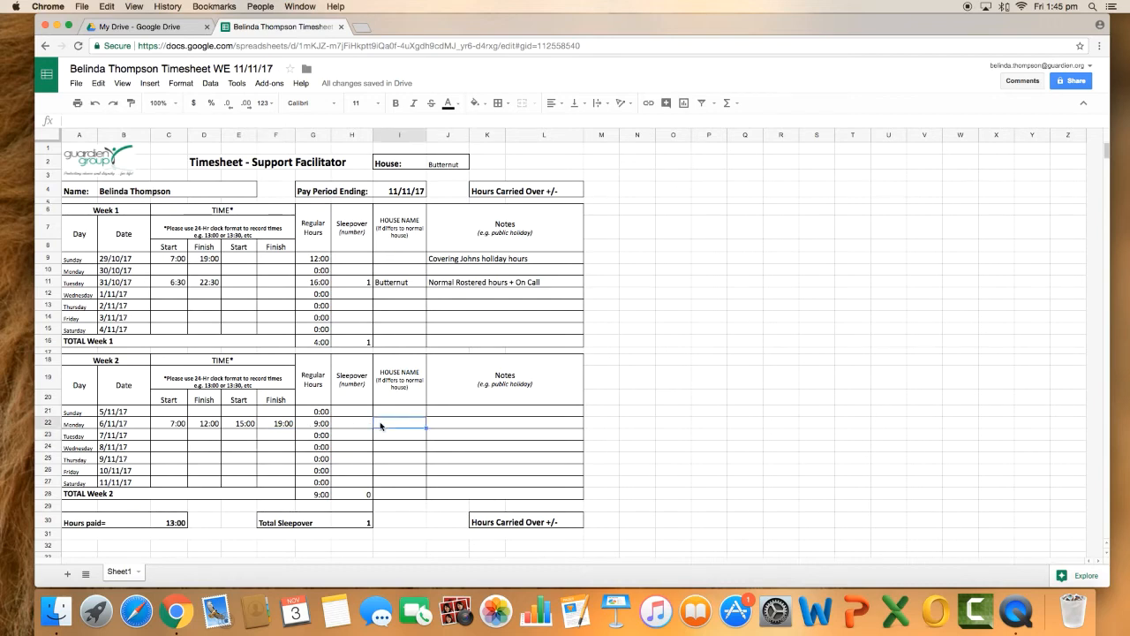
type("Ariel")
key("Tab")
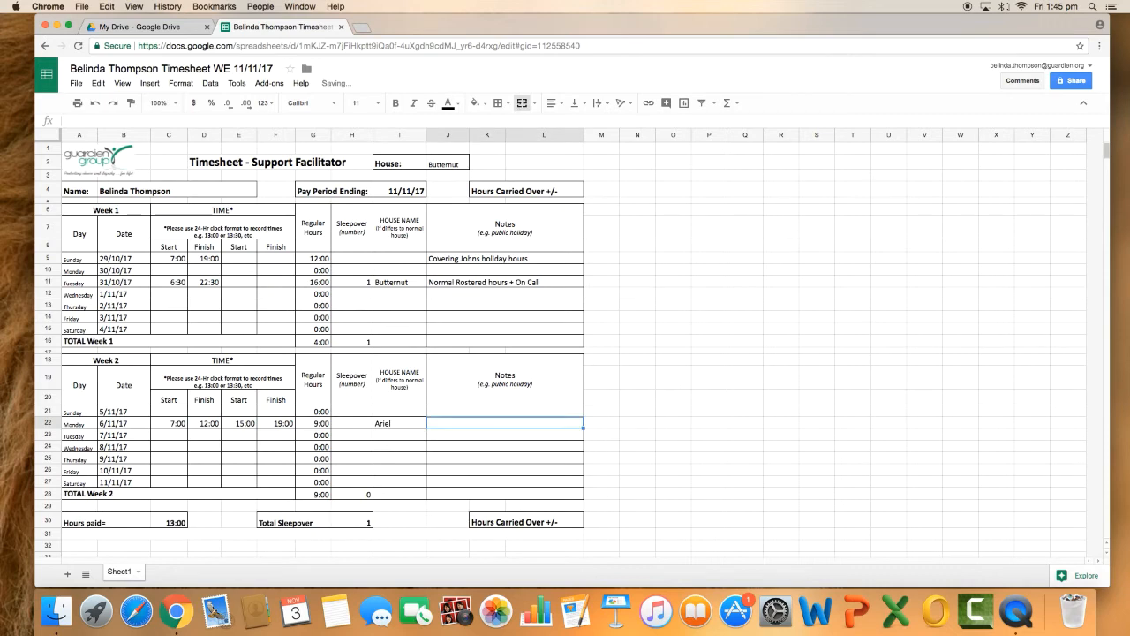
type("Norm")
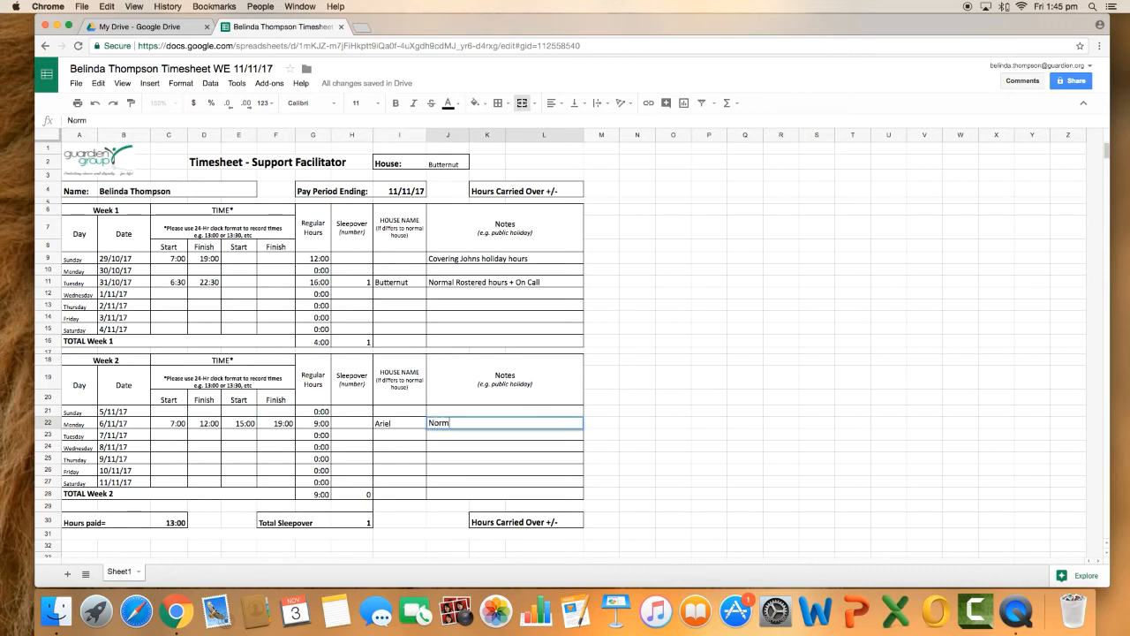
type("al Hours")
key("Return")
key("Up")
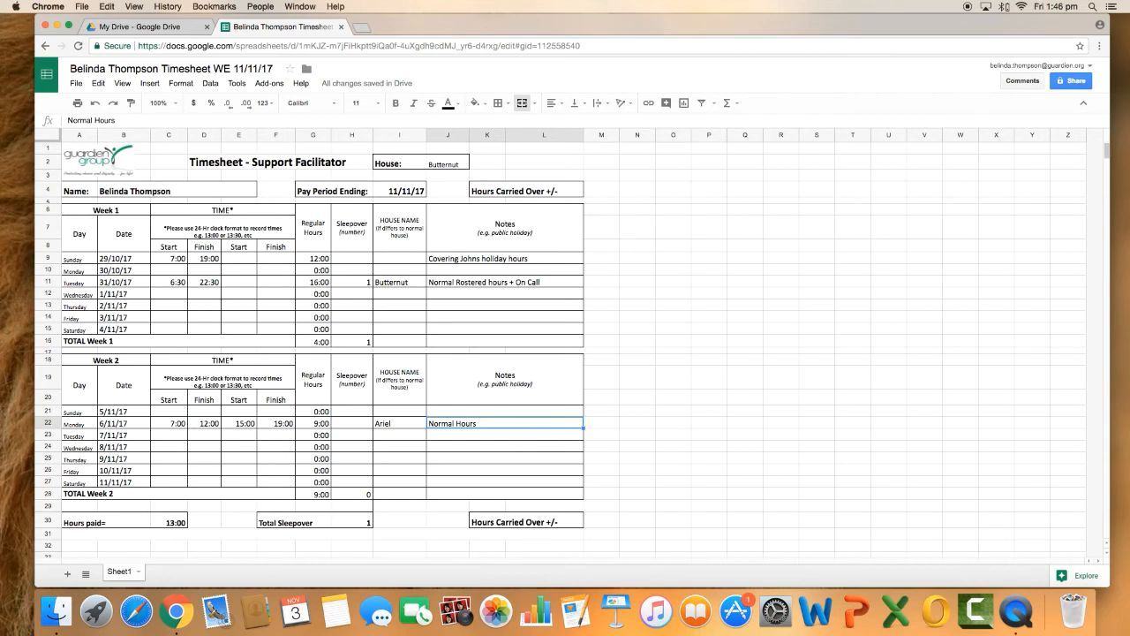
Enter the first Week 2 Wednesday shift with a start time of 07:00 and finish time of 12:00
left_click(168, 448)
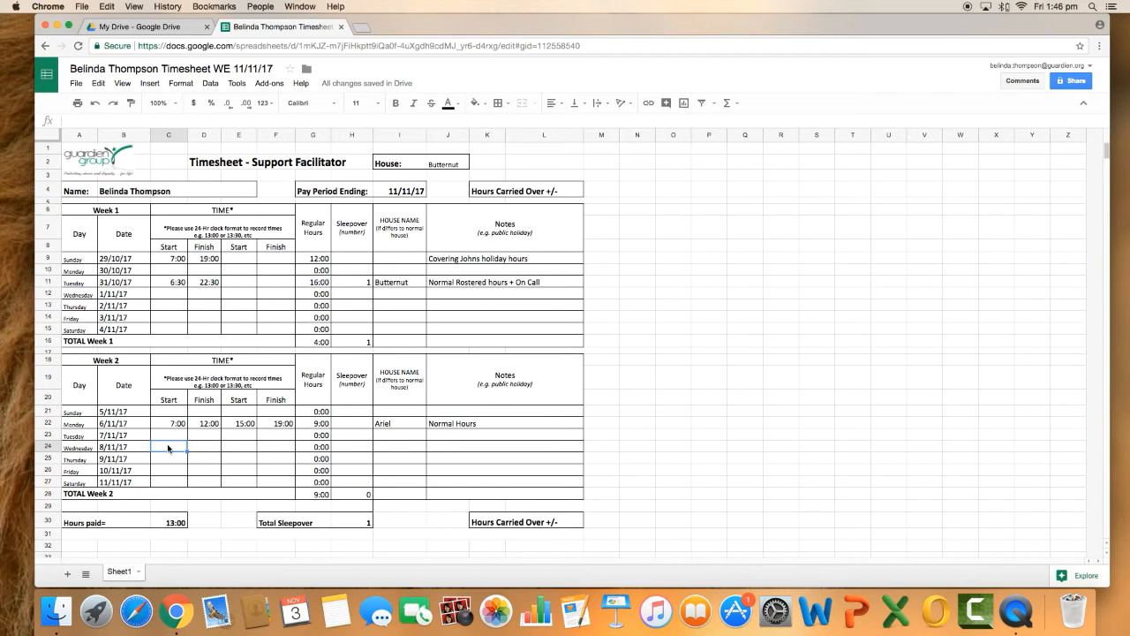
type("07:00")
key("Tab")
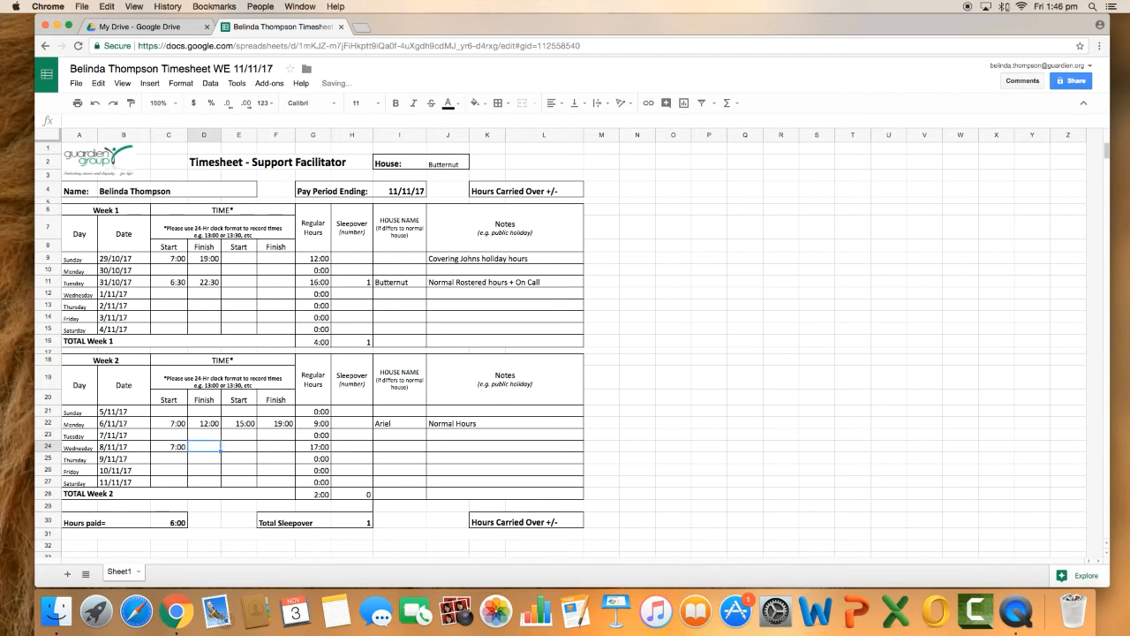
type("12:00")
key("Tab")
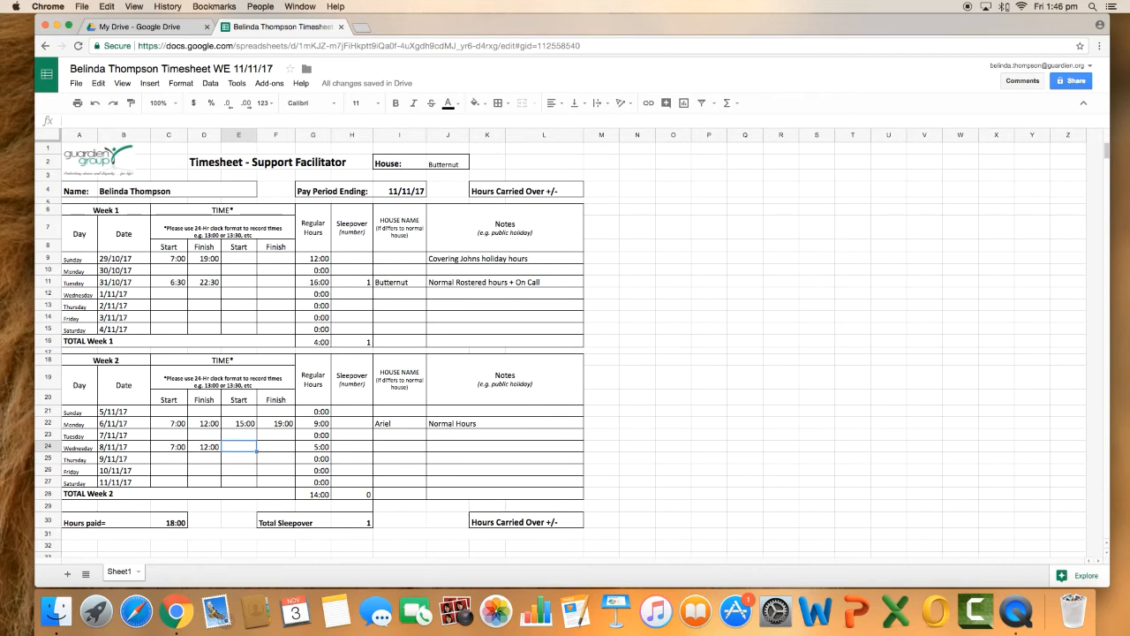
Enter the second Week 2 Wednesday shift with a start time of 14:00 and finish time of 20:00
type("14:00")
key("Tab")
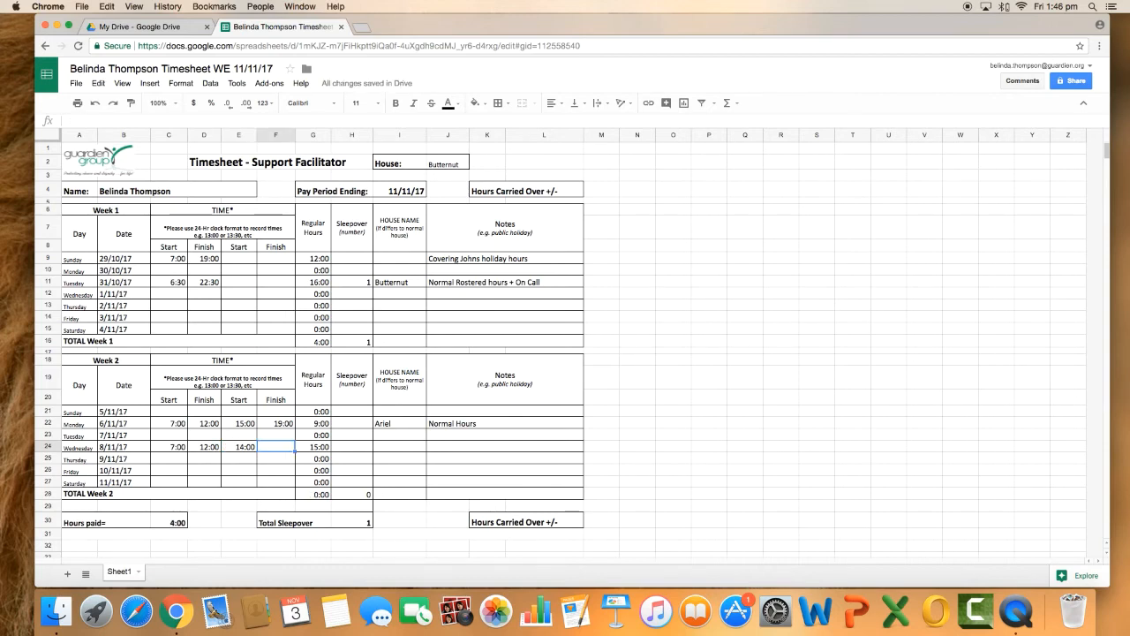
type("20:00")
key("Tab")
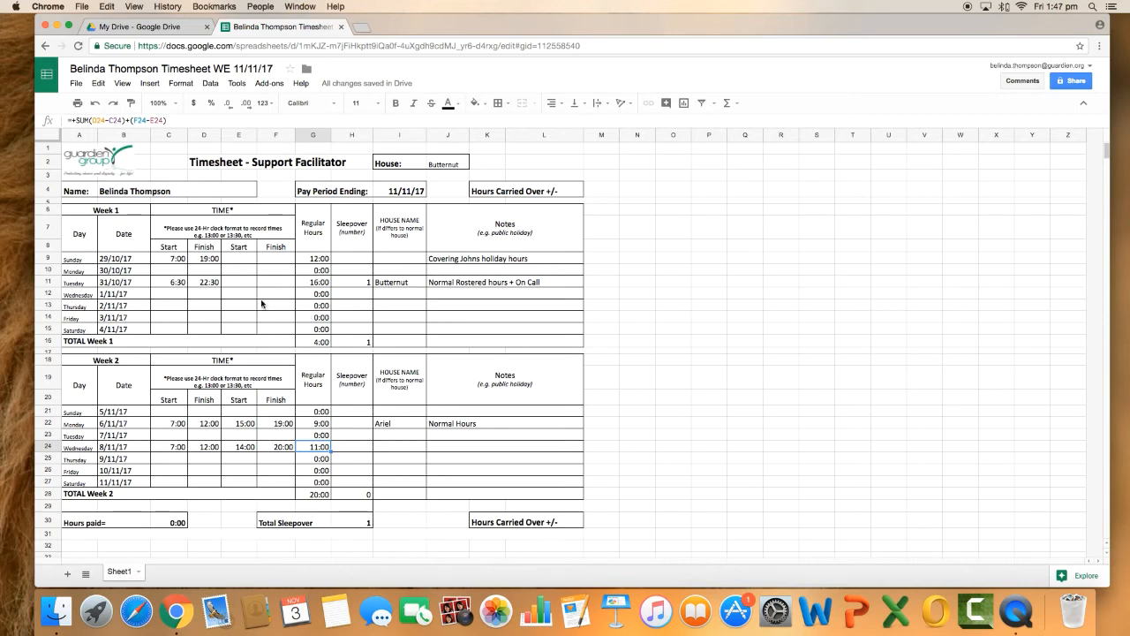
Start e-mailing the timesheet as a PDF attachment and add the two staff recipients' e-mail addresses
left_click(75, 84)
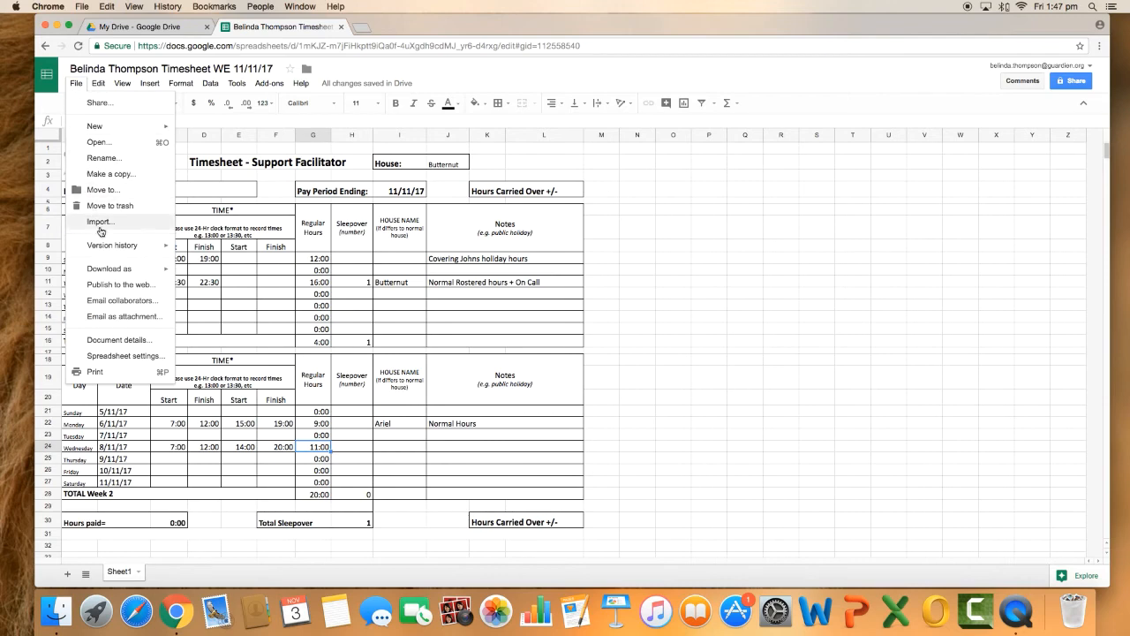
left_click(93, 318)
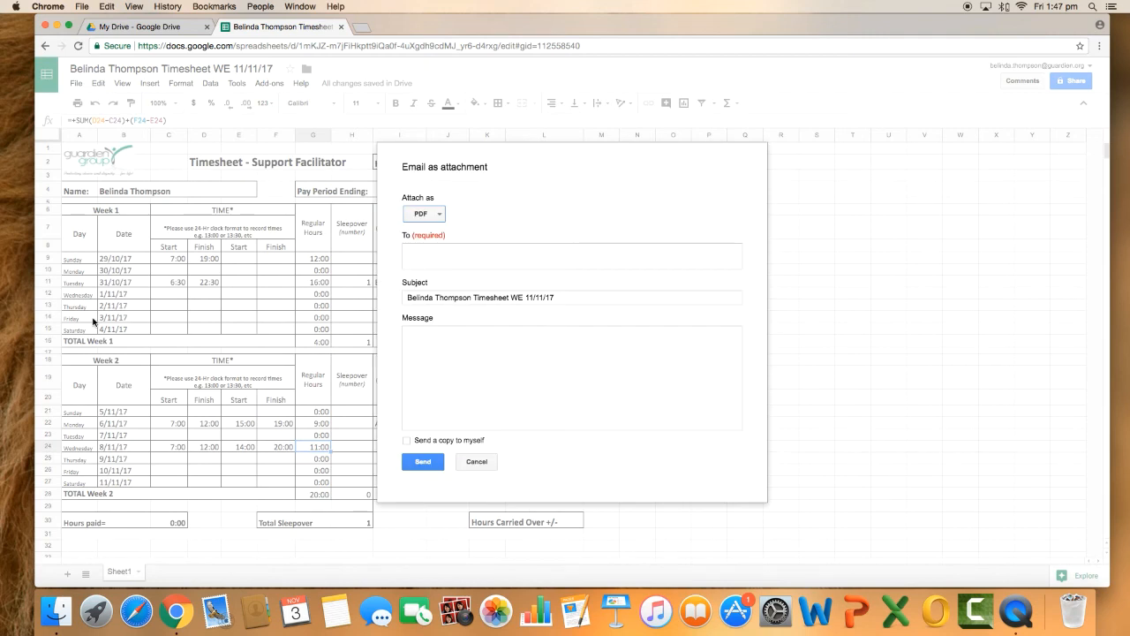
left_click(418, 257)
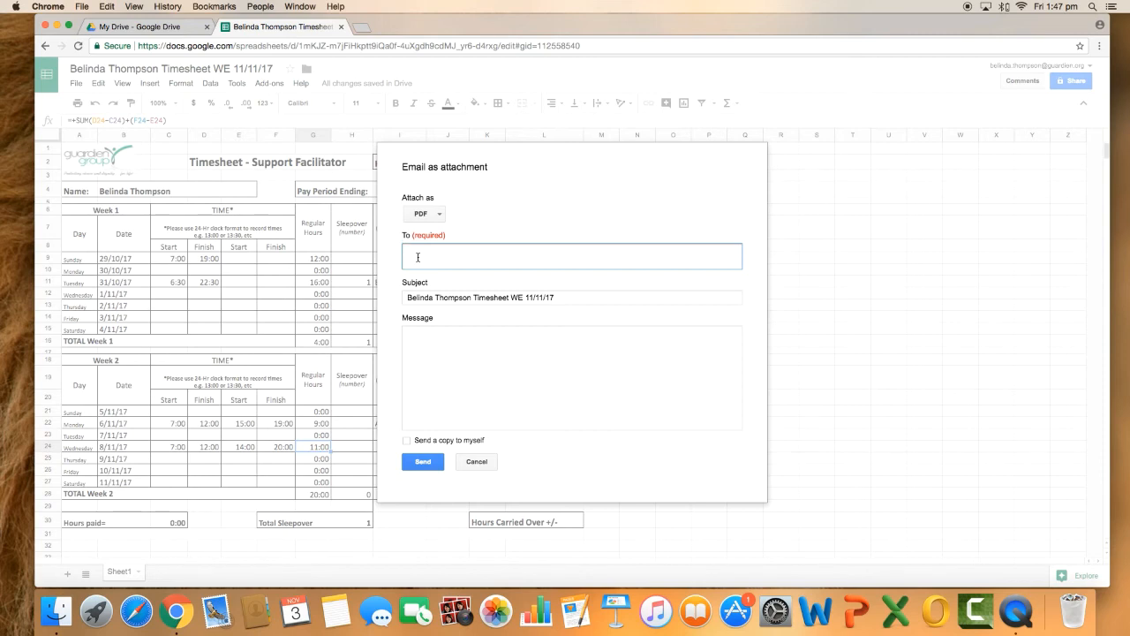
type("jo")
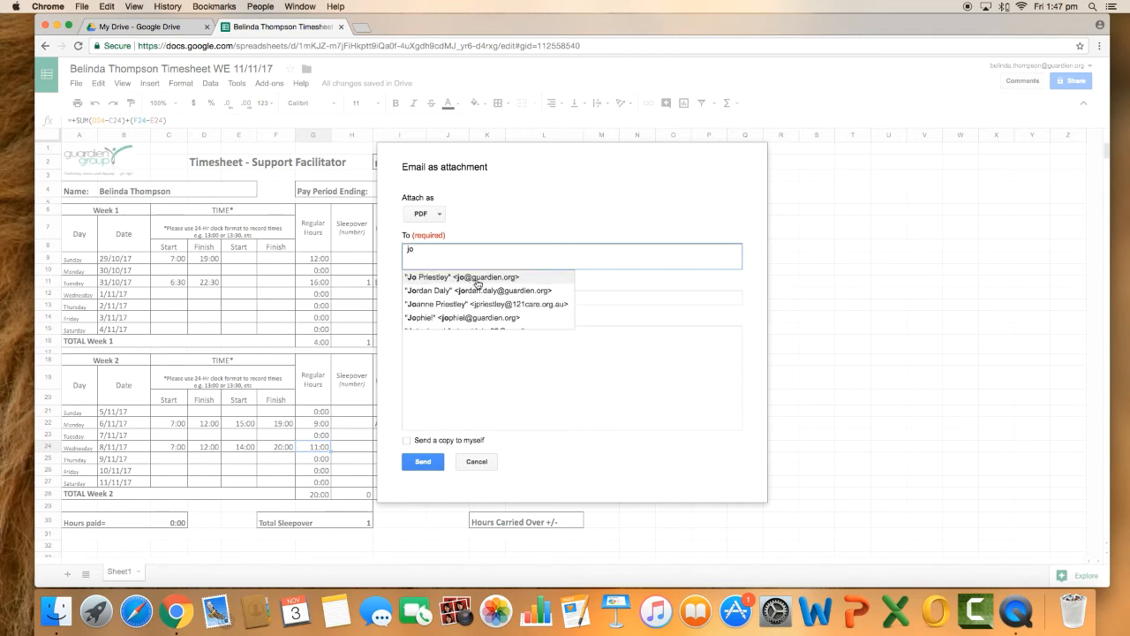
left_click(477, 279)
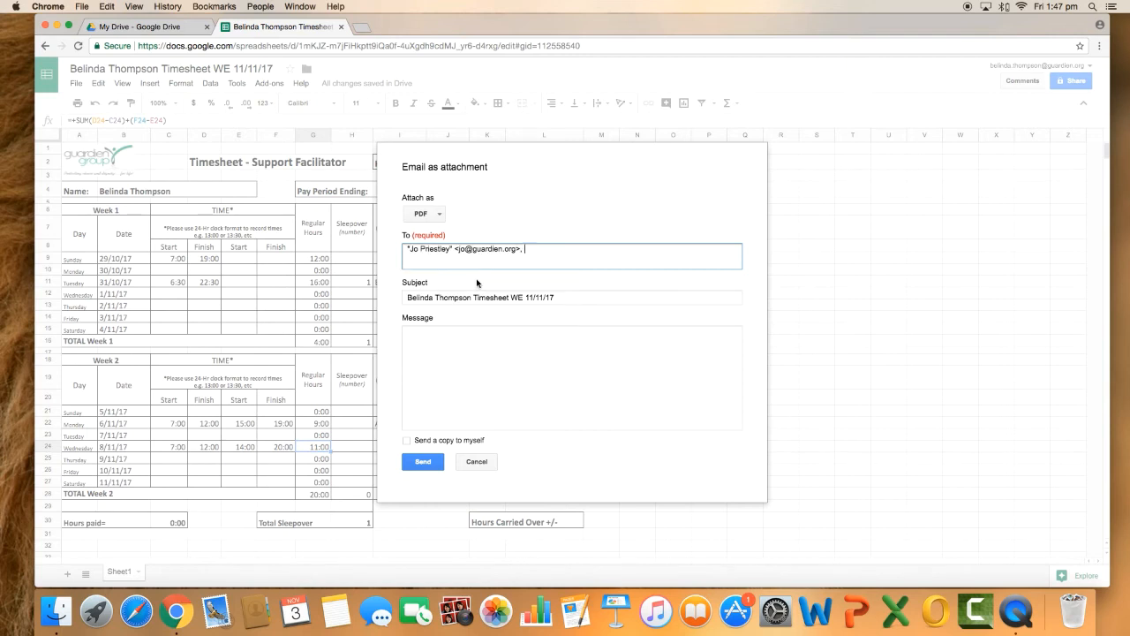
type("kym")
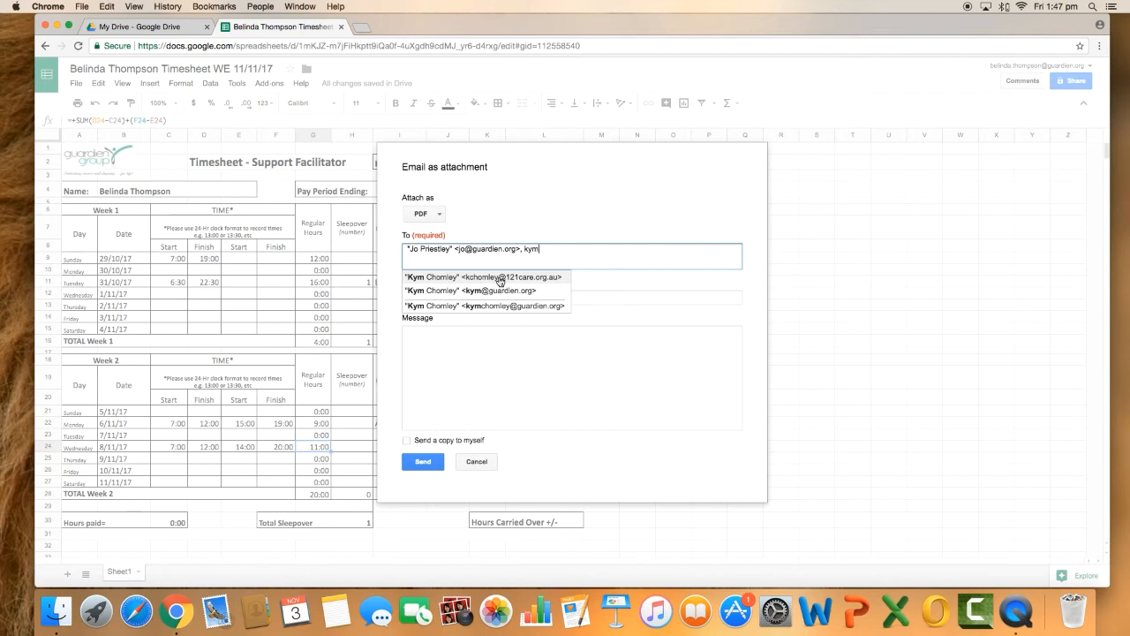
left_click(453, 279)
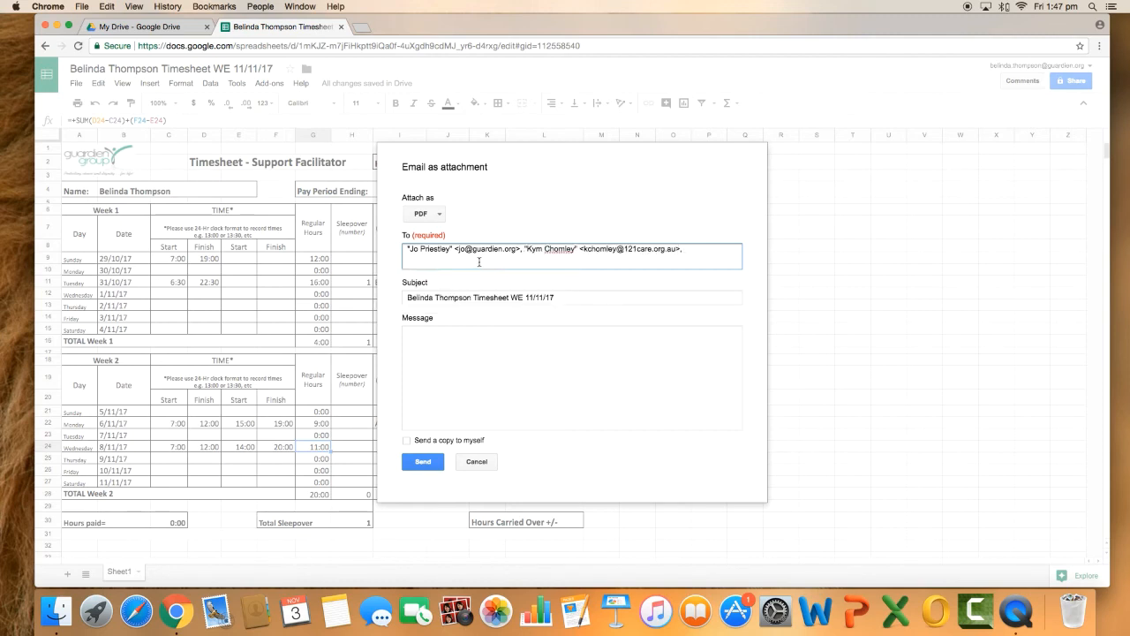
Write a message greeting both recipients with "Attached is my payslip for this pay cylce.", closing with "Thanks," and the sender's first name
left_click(446, 336)
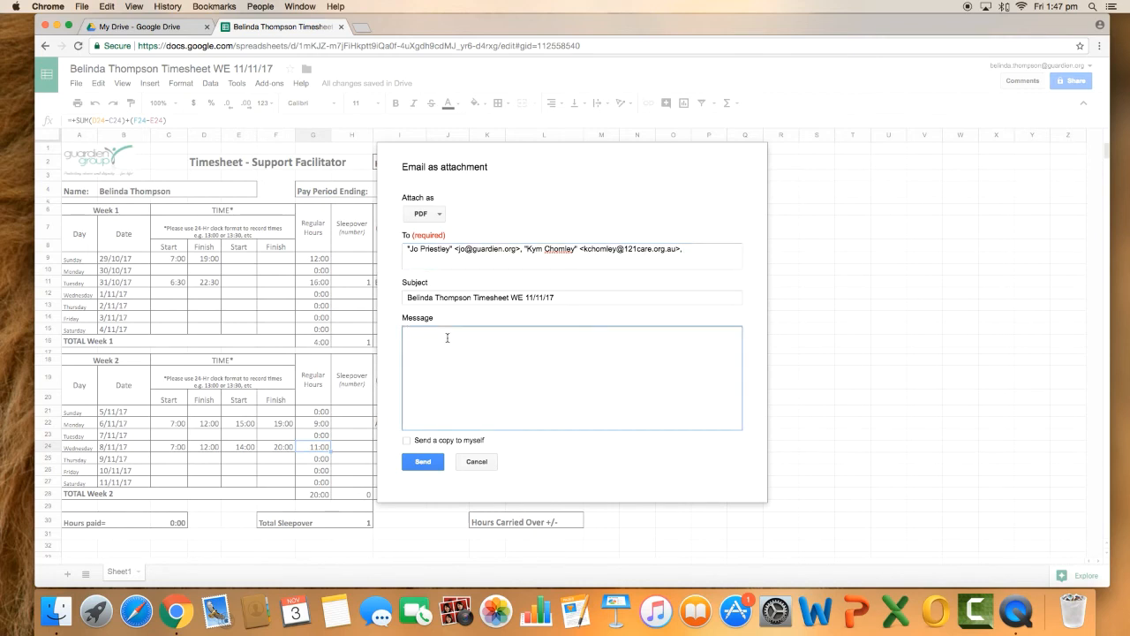
type("Hi Jo and Kym,")
key("Return")
type("Attached")
type(" is my payslip fo")
type("r th")
type("is pay")
type(" cylce.  ")
type("Thanks,")
key("Return")
type("Belinda")
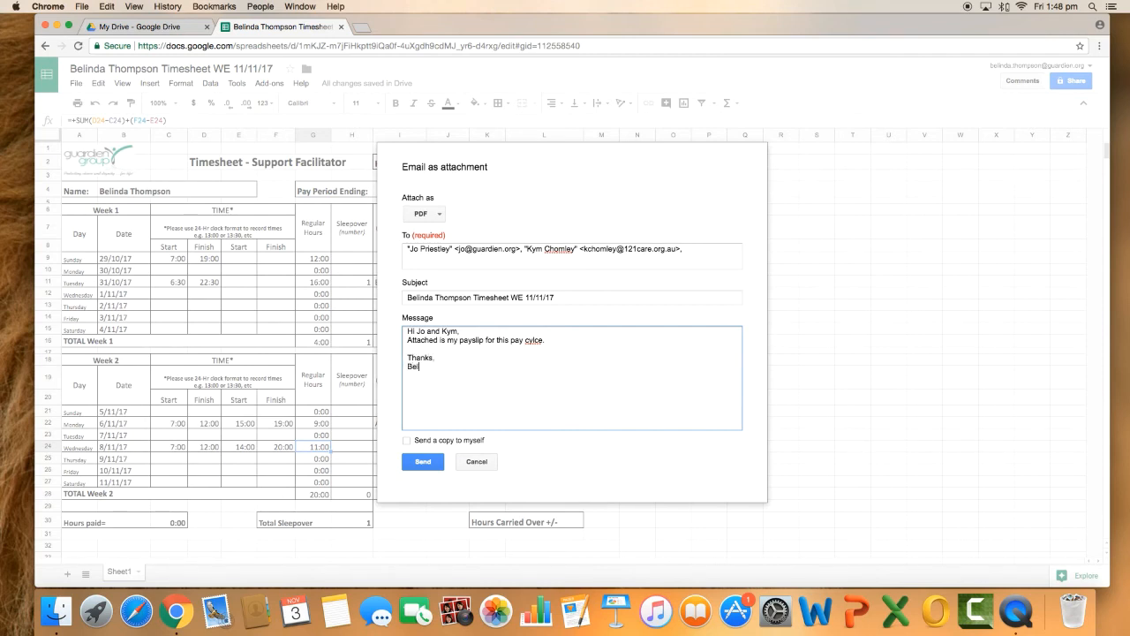
Set the e-mail to also send a copy to the sender
left_click(407, 441)
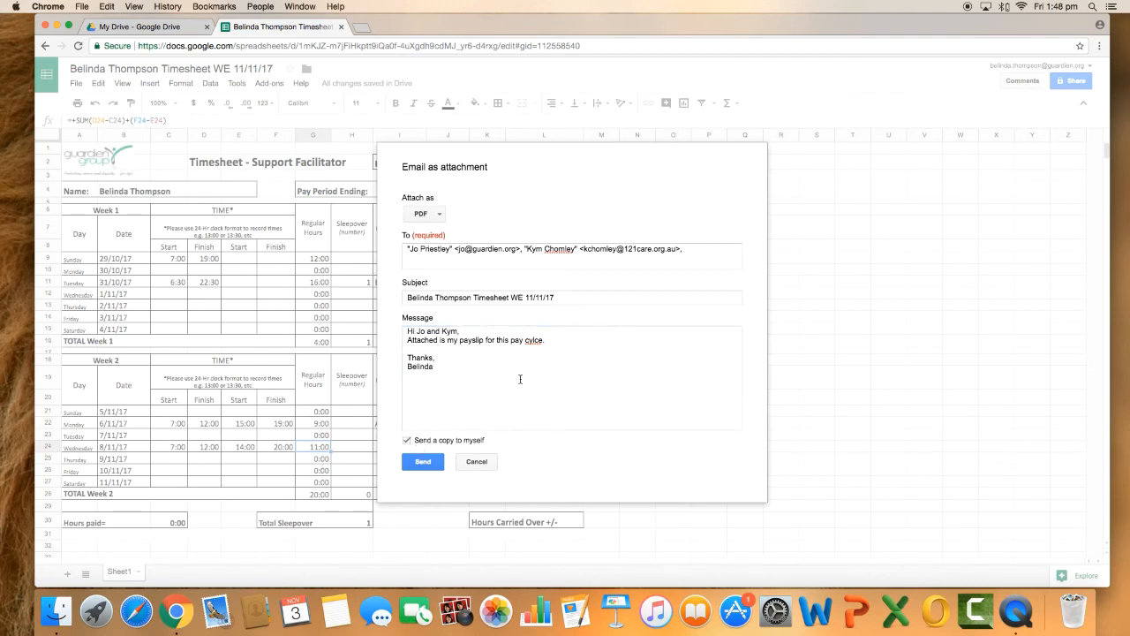
Correct the misspelled word "cylce" in the message to "cycle"
left_click(530, 339)
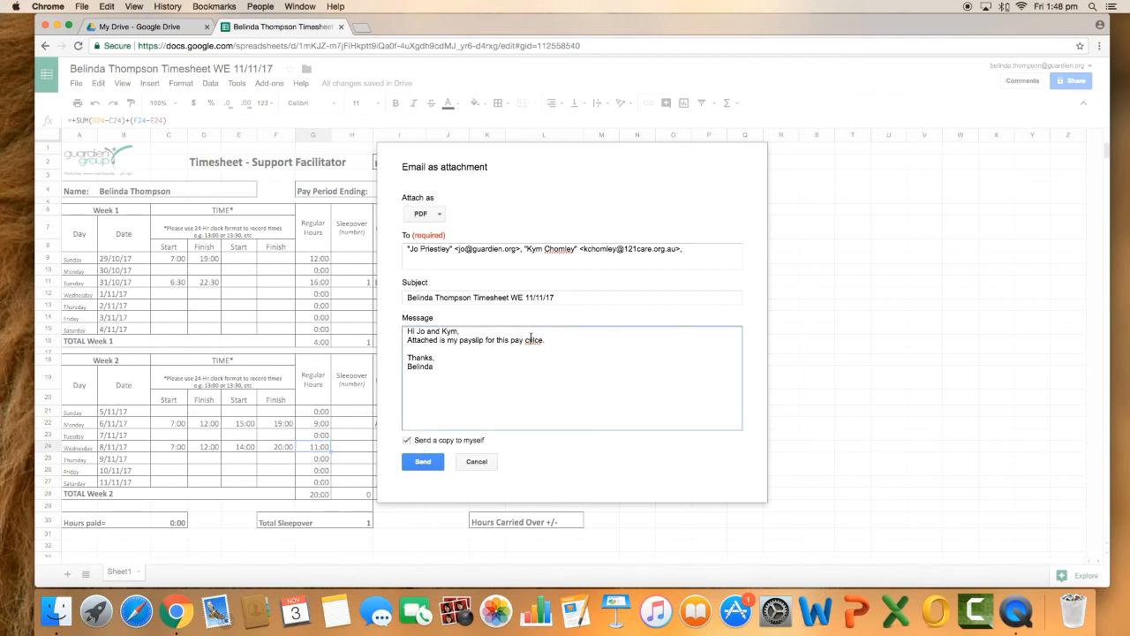
right_click(531, 339)
left_click(579, 341)
type(".")
Replace the message's body sentence with "I have entred in my hours of work, however the formulars are not currently working."
left_click_drag(548, 340, 407, 342)
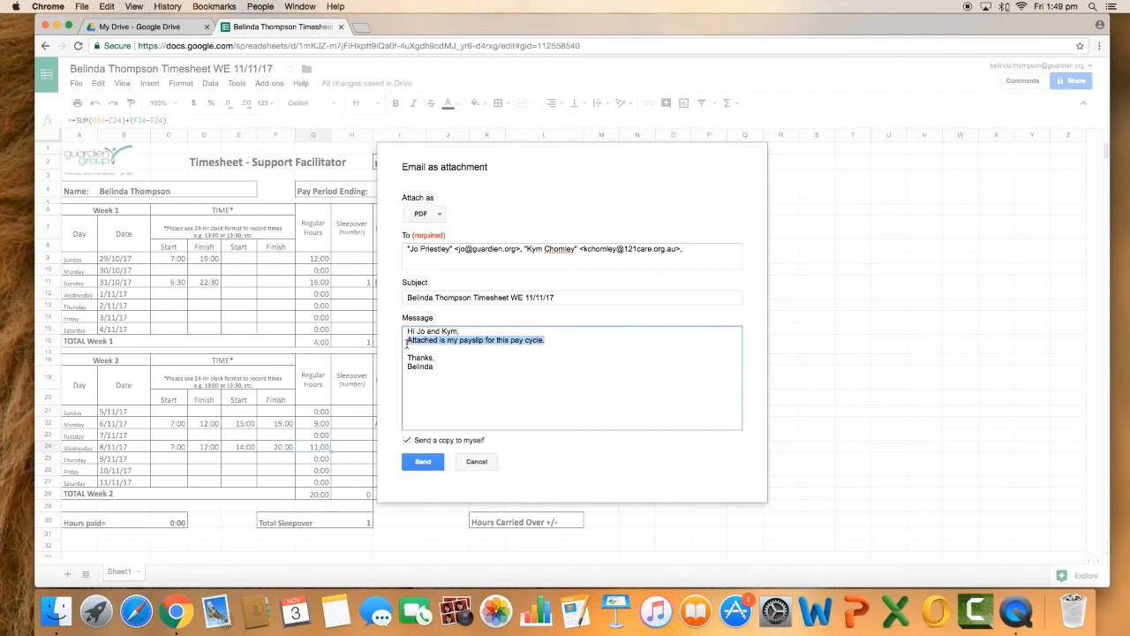
key("BackSpace")
key("Return")
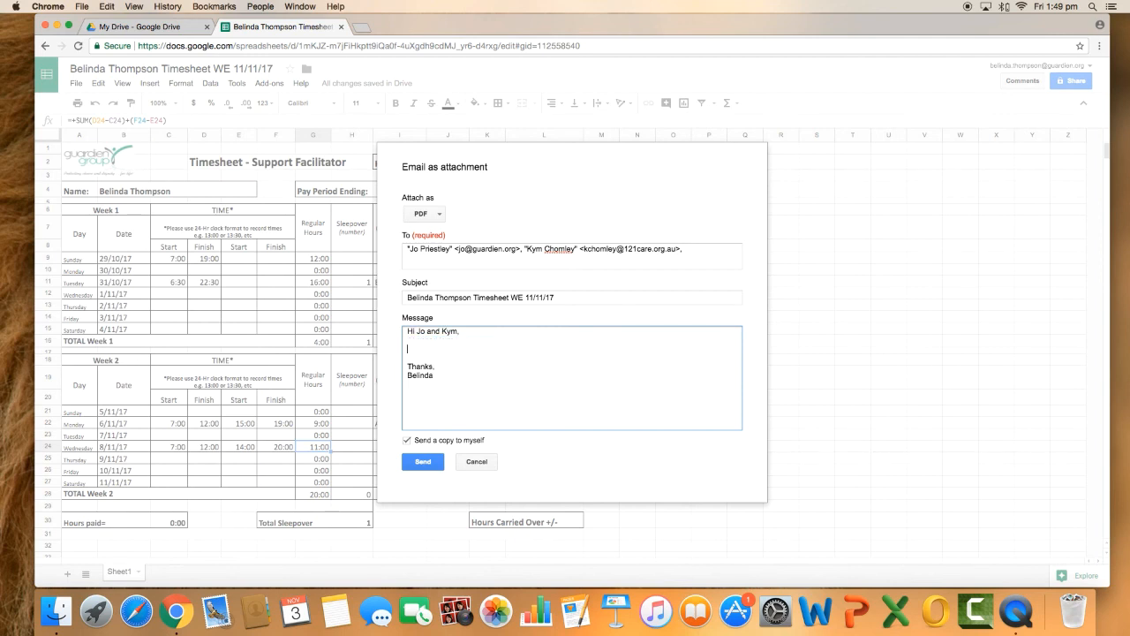
type("I have entred in my hours of work, howeve")
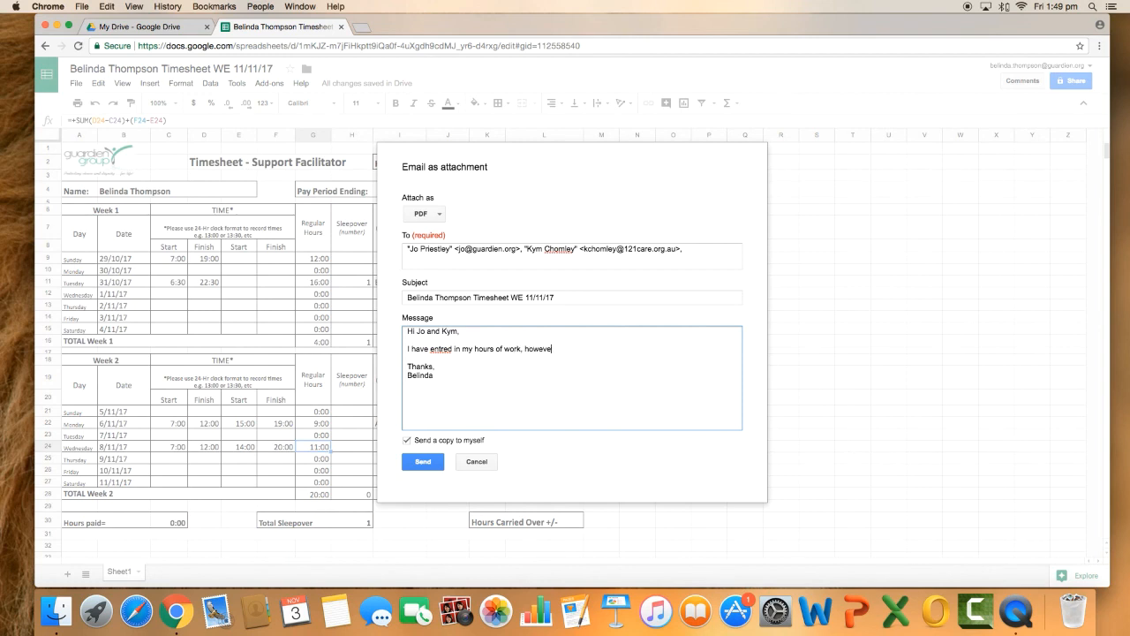
type("r the formulars are r")
type("ot currently working.")
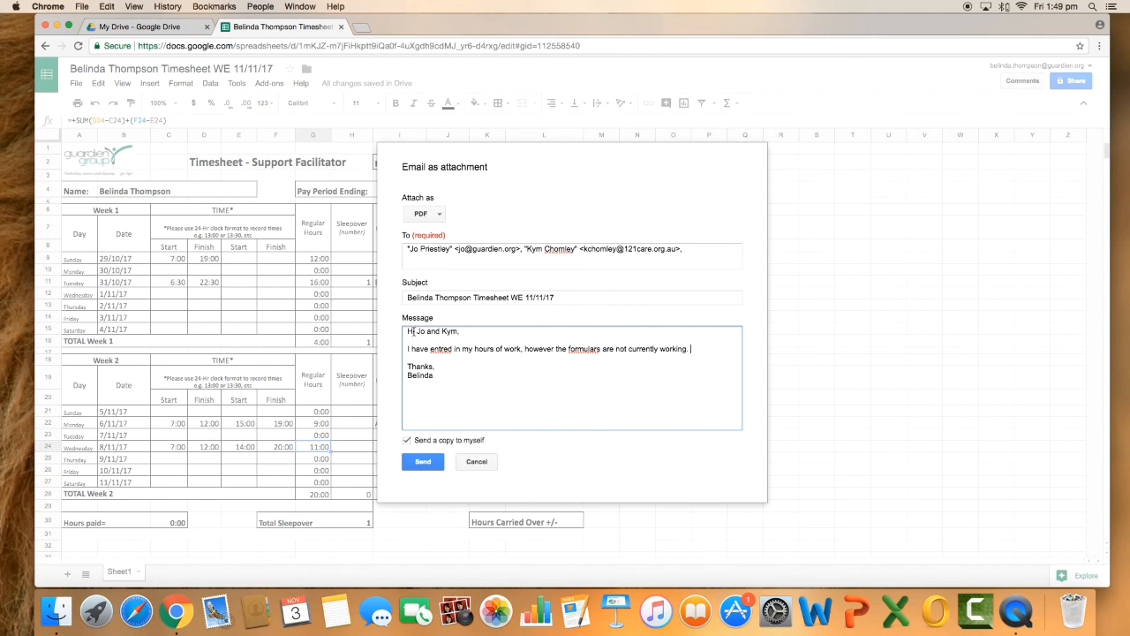
Correct "entred" to "entered" in the message and check the spelling suggestions for "formulars"
right_click(444, 349)
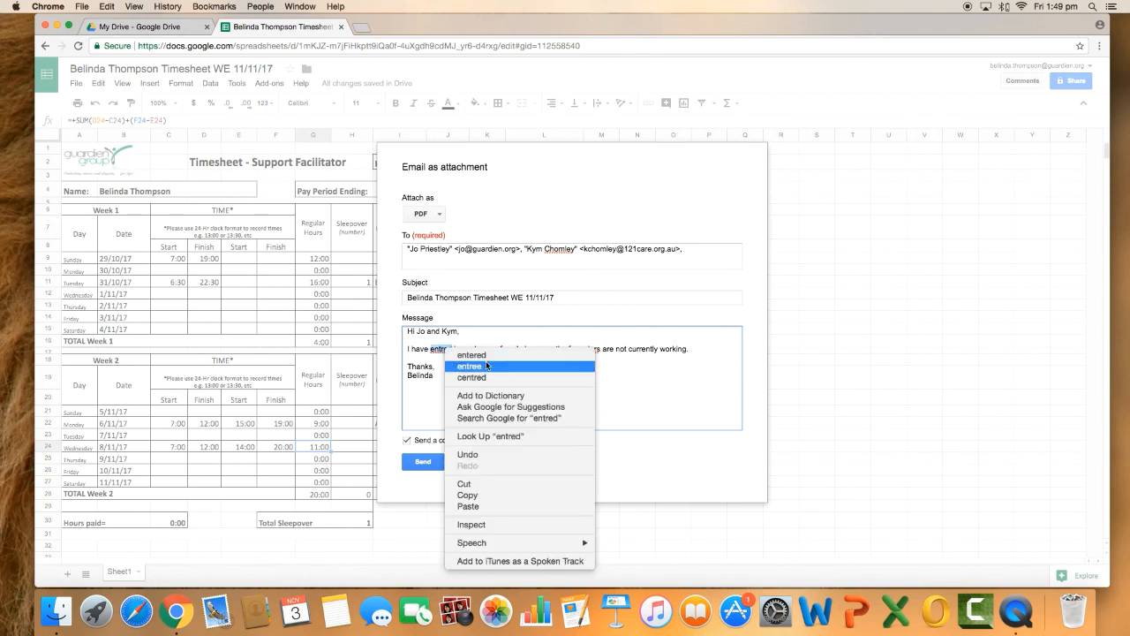
left_click(508, 355)
right_click(583, 351)
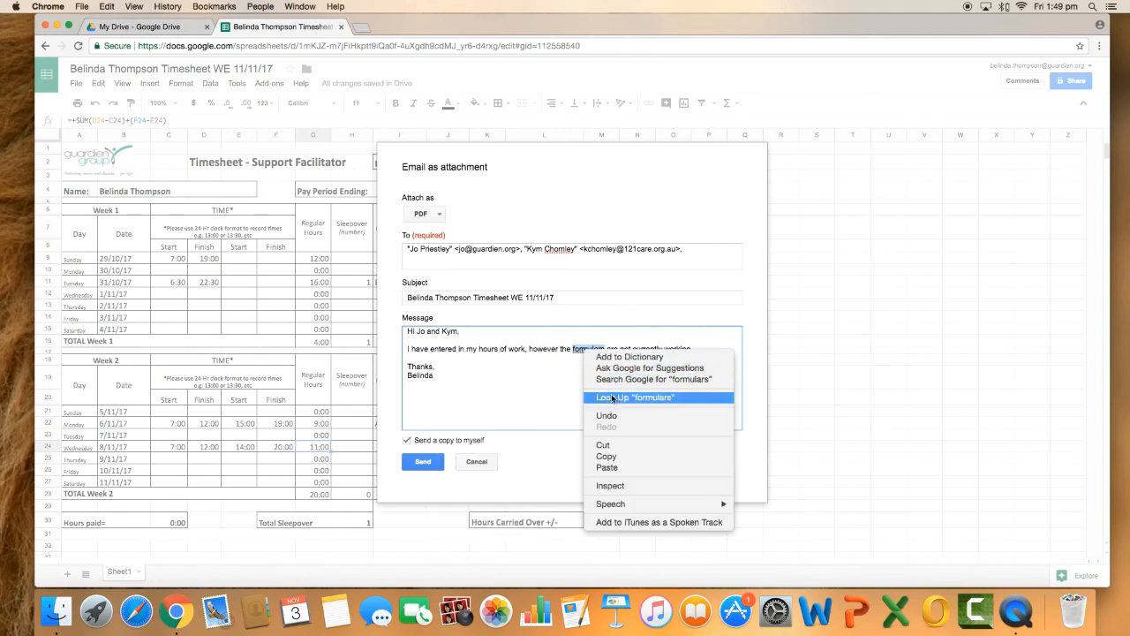
left_click(522, 381)
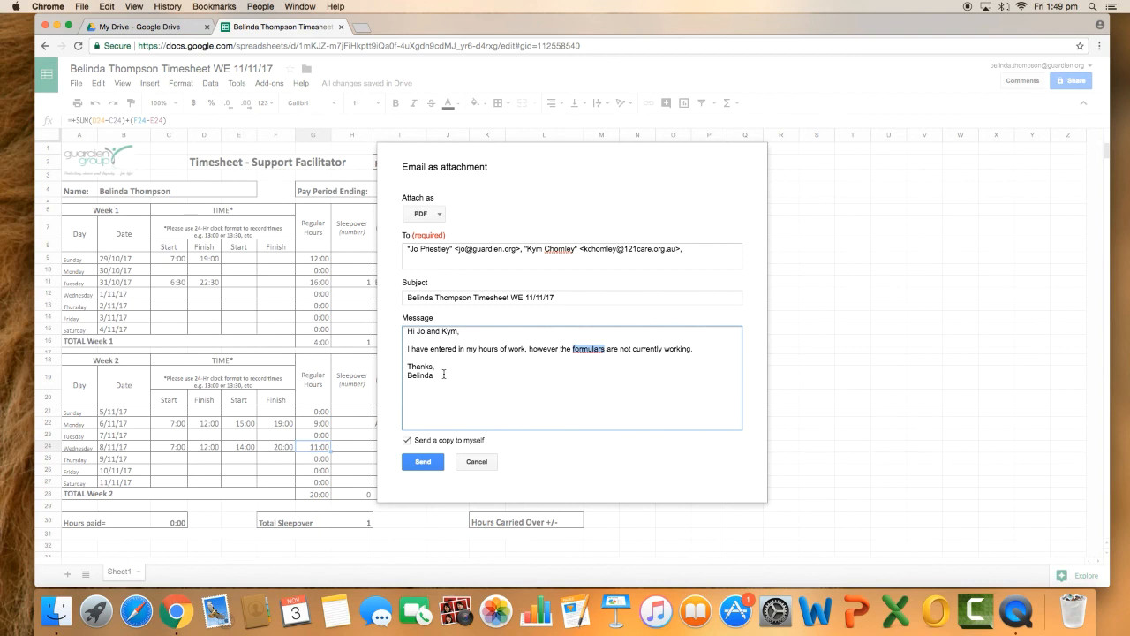
Delete the entire message text, from the greeting through the sign-off
left_click_drag(443, 373, 408, 327)
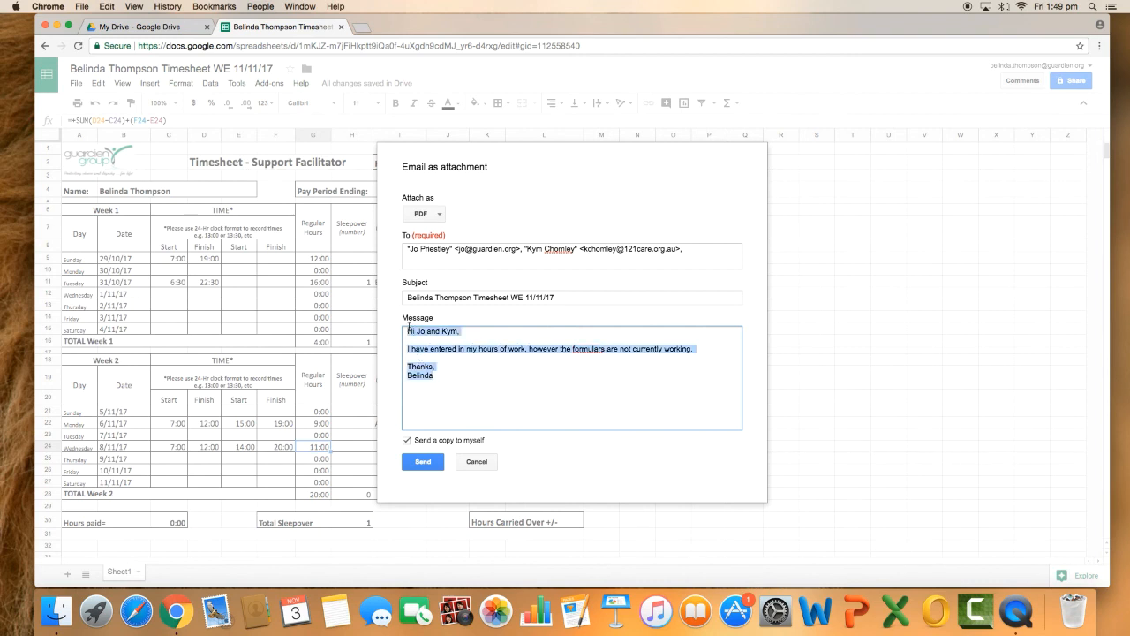
key("BackSpace")
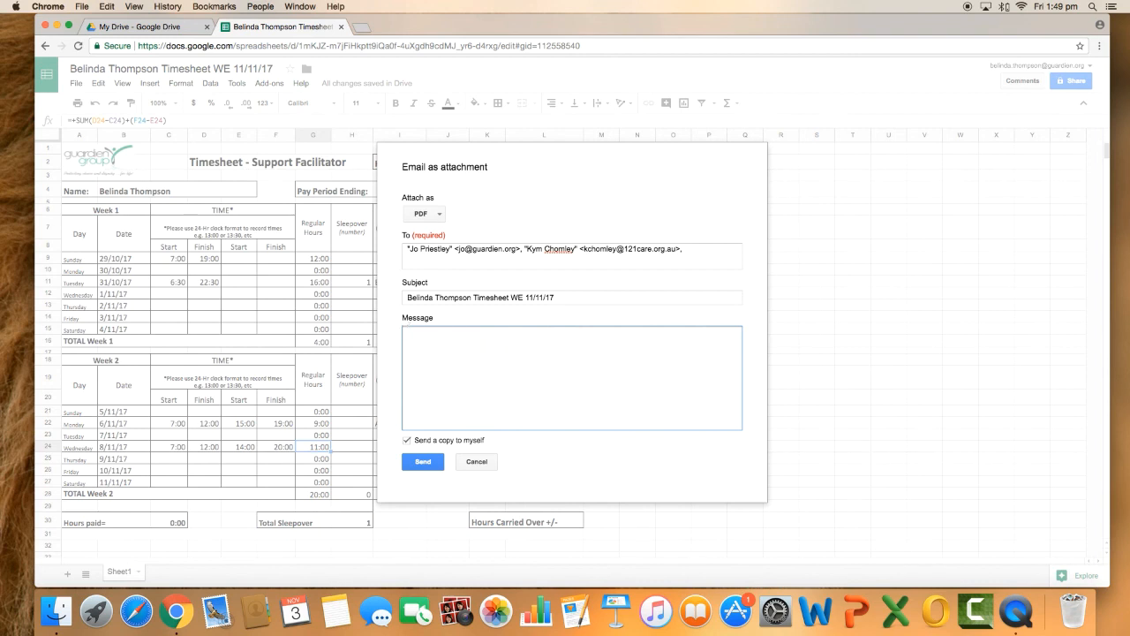